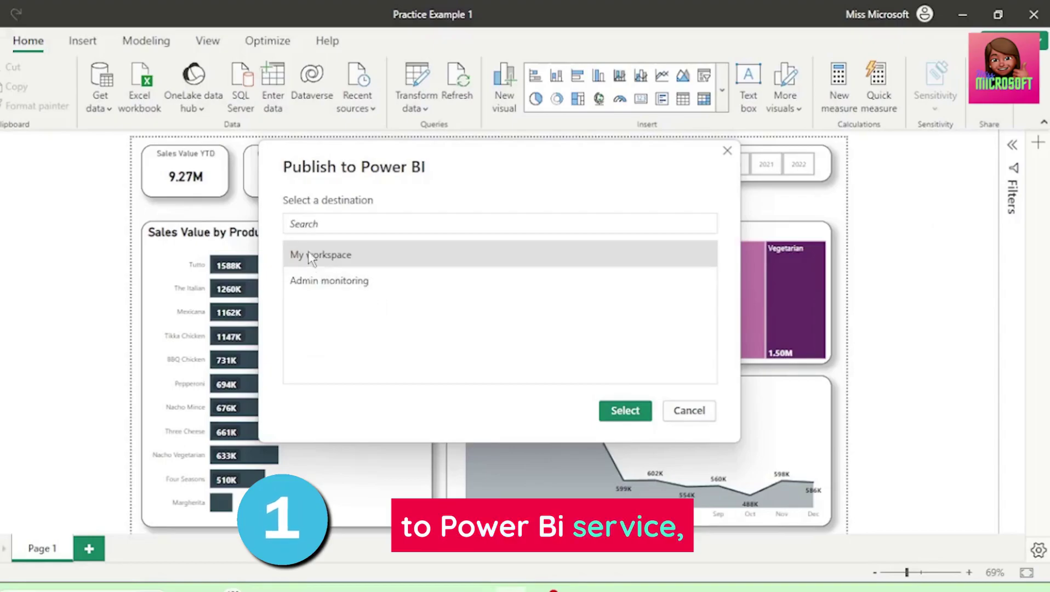
Step: Publish the Practice Example 1 report to My workspace
click(626, 415)
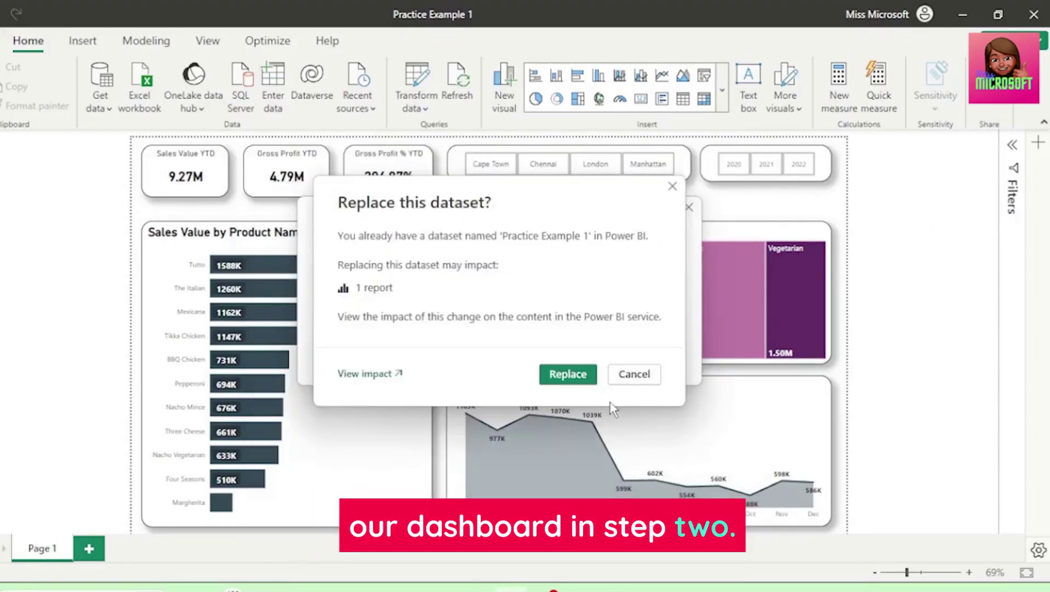
Step: Replace the existing dataset, open Practice Example 1 from My workspace and filter it to 2023
click(585, 381)
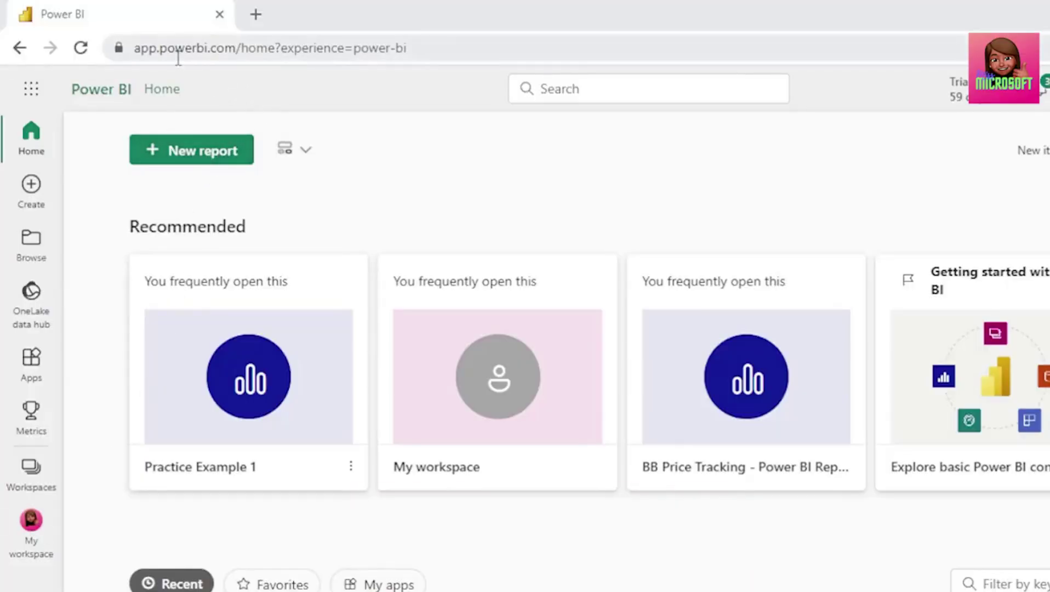
drag(163, 48, 237, 48)
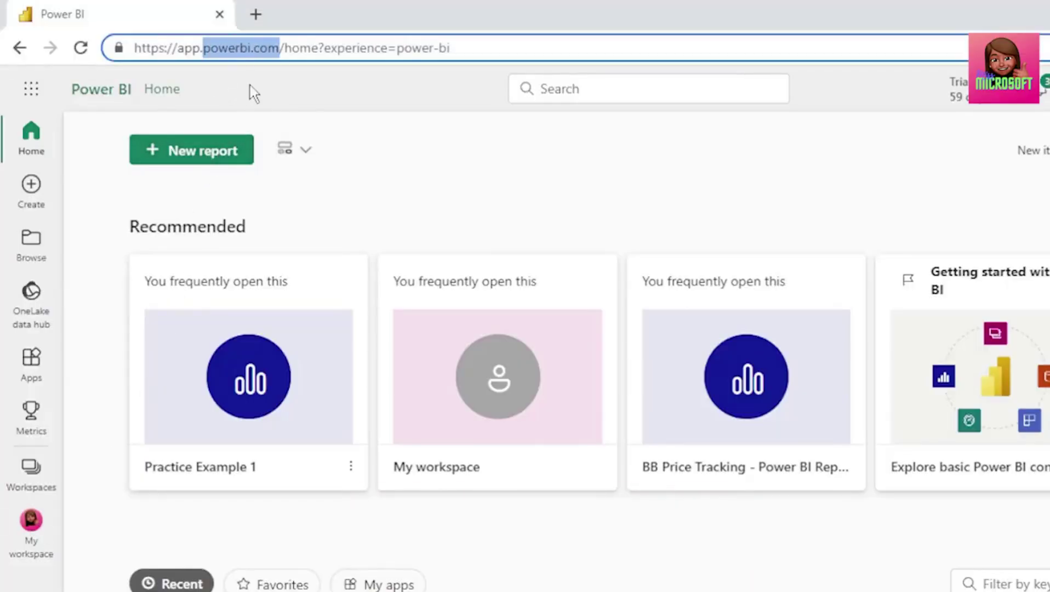
click(33, 554)
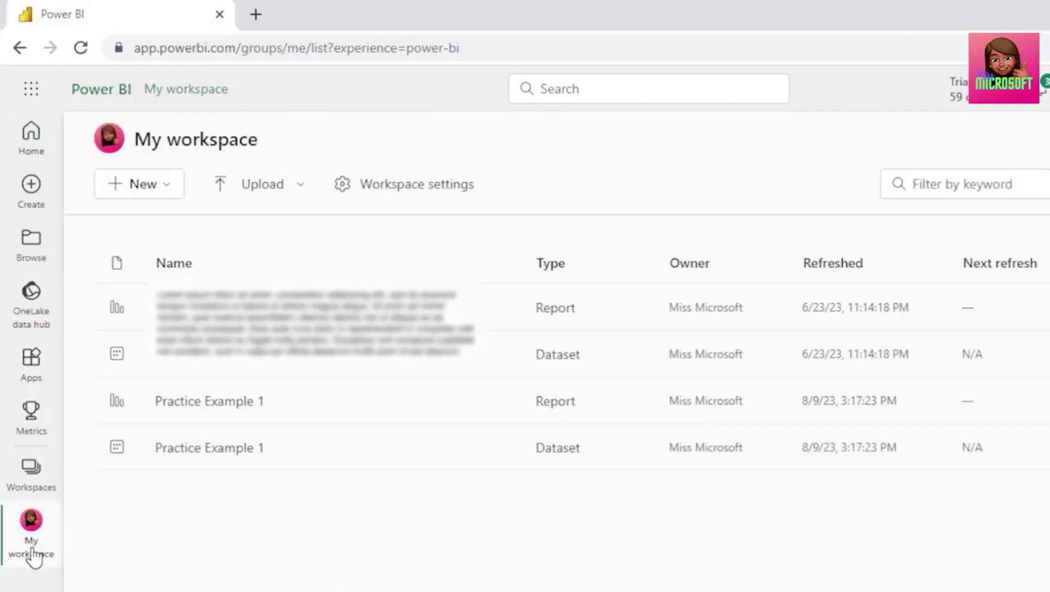
click(211, 406)
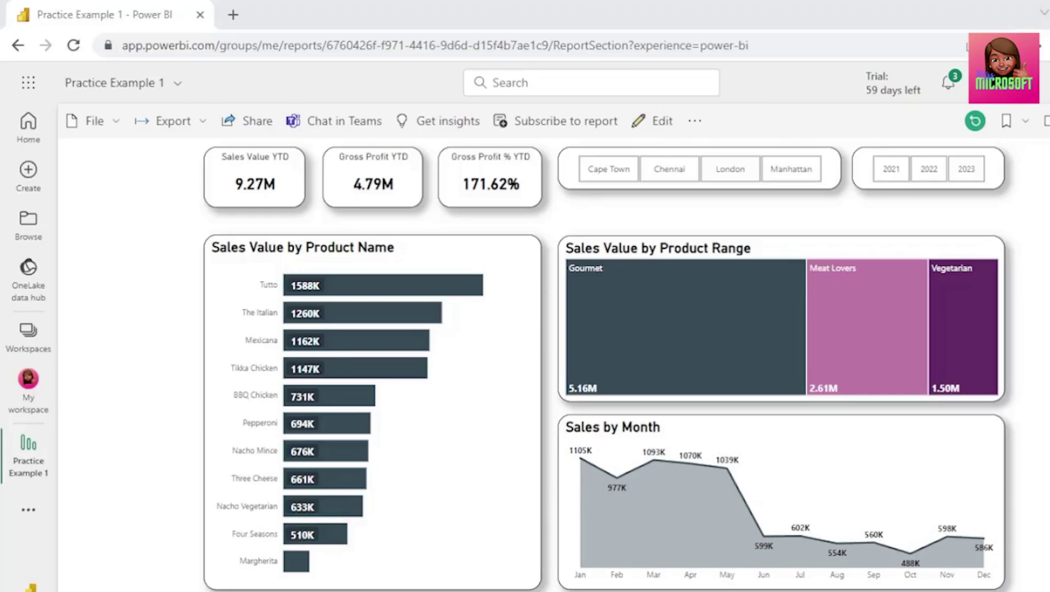
click(966, 170)
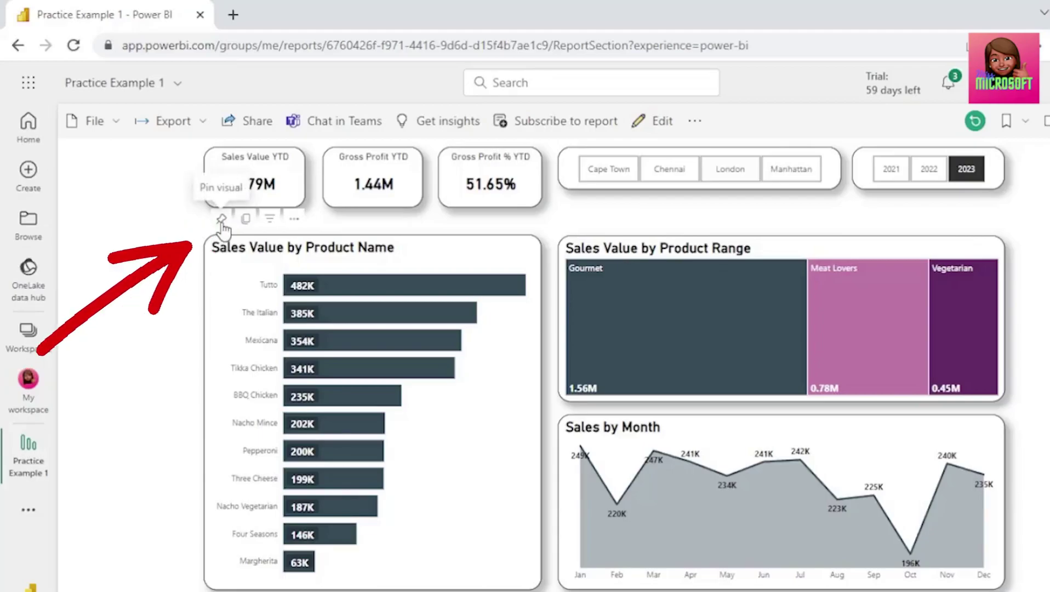
Step: Pin the 2.79M Sales Value YTD card to a new dashboard named 'Sales Dashboard'
click(221, 219)
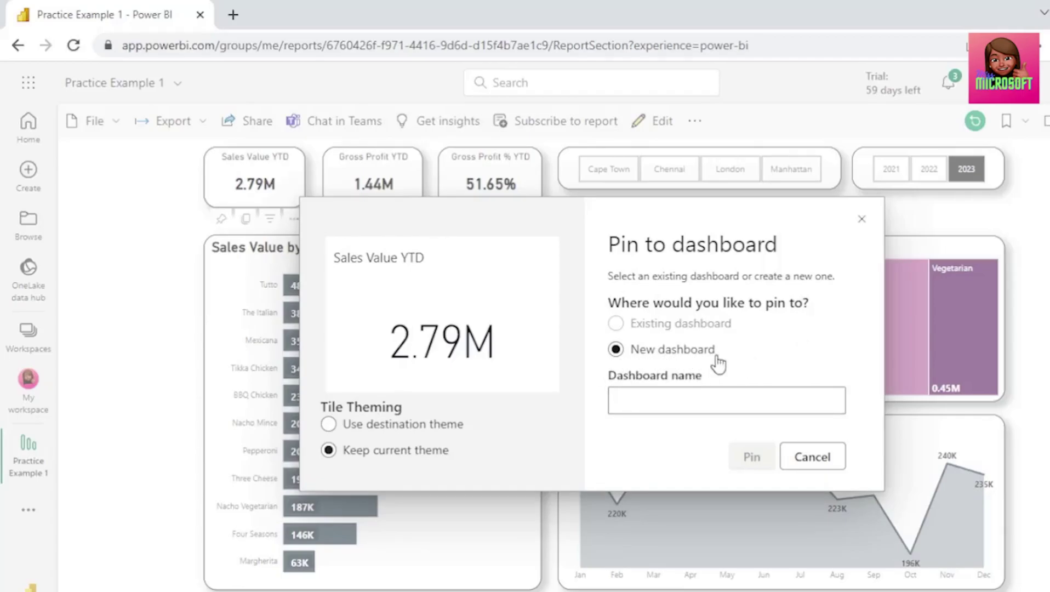
click(657, 397)
text(Sales Dashboard)
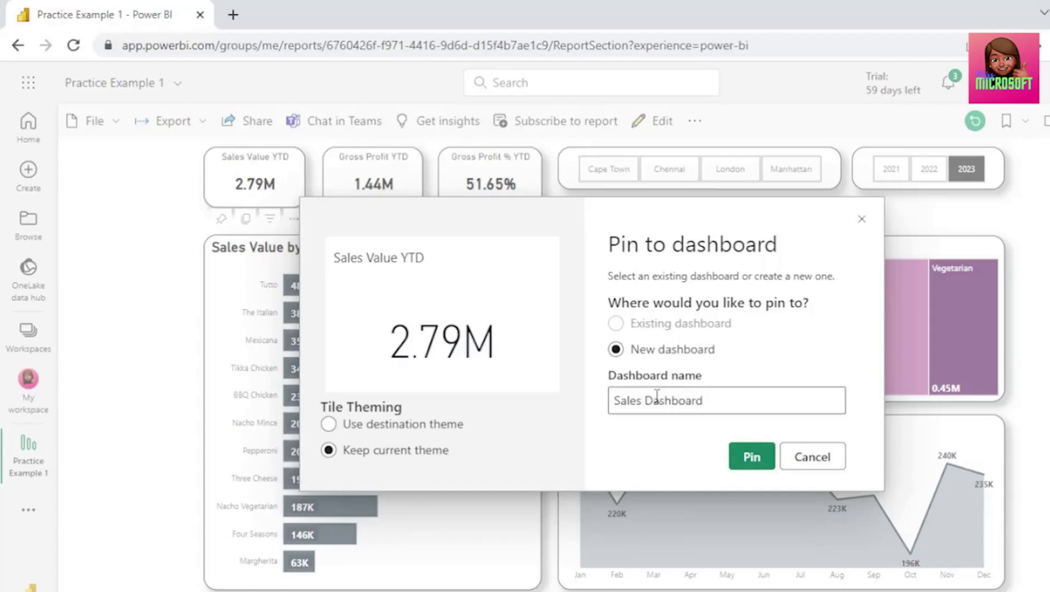
click(756, 466)
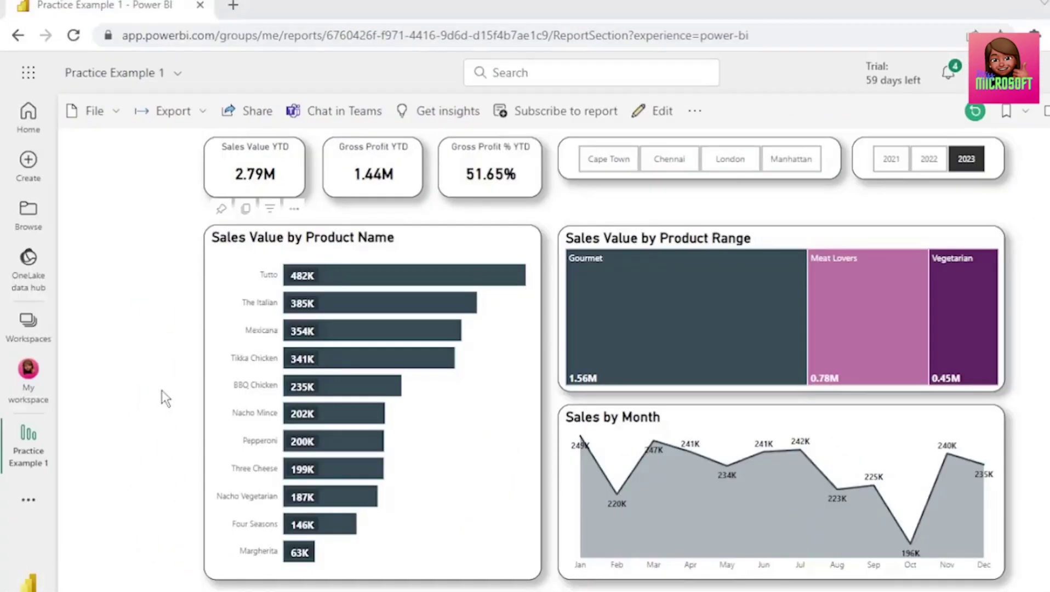
Step: Open Sales Dashboard from My workspace and move the Sales Value YTD tile to the right
click(28, 397)
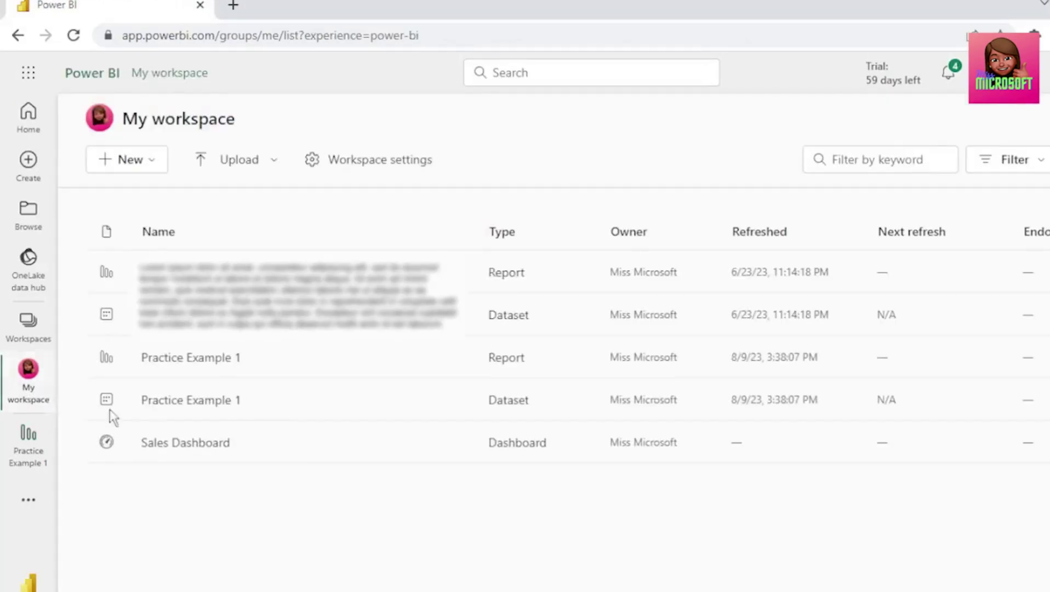
click(171, 449)
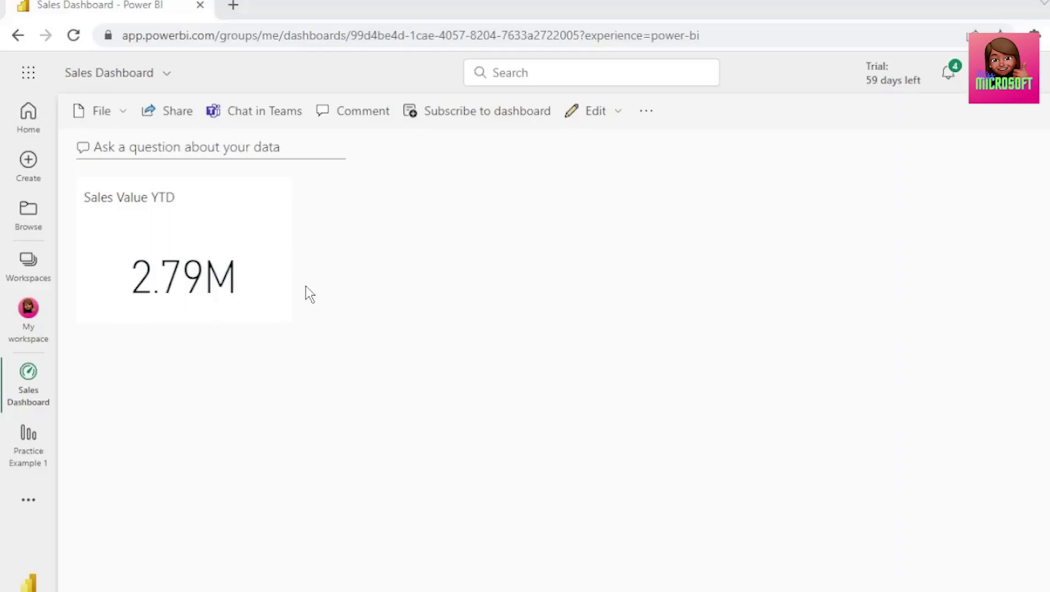
drag(262, 254, 438, 271)
click(408, 271)
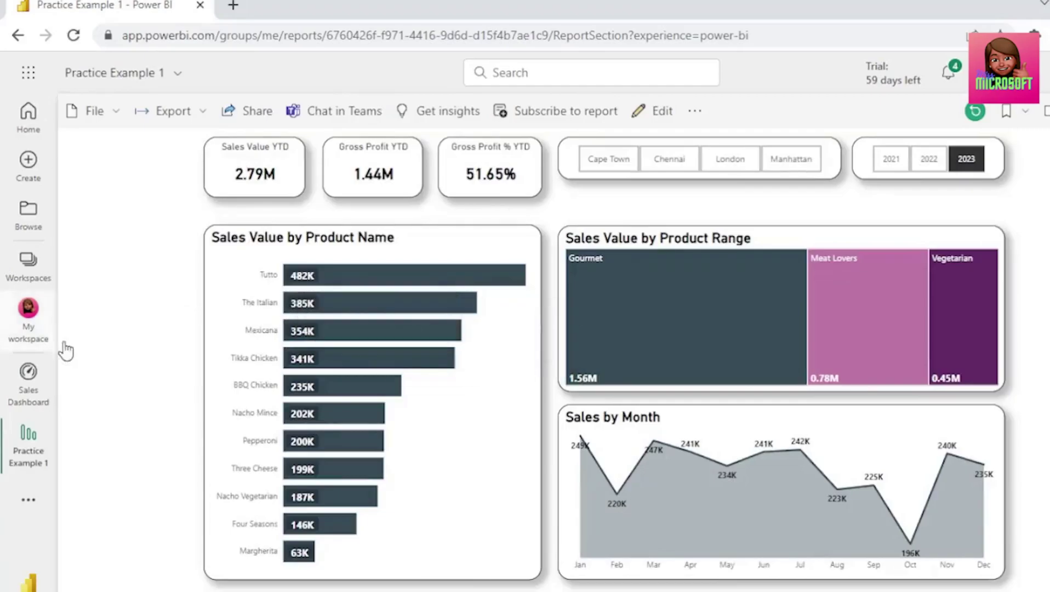
click(32, 403)
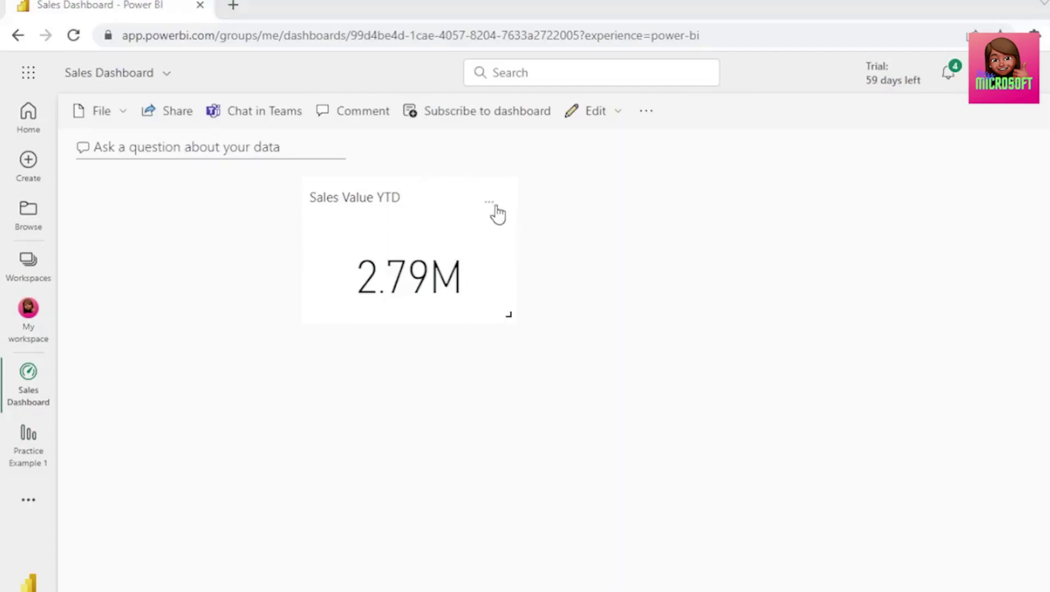
Step: Add a tile alert rule titled 'Sales Alert' with condition Above and threshold 2000000
click(488, 205)
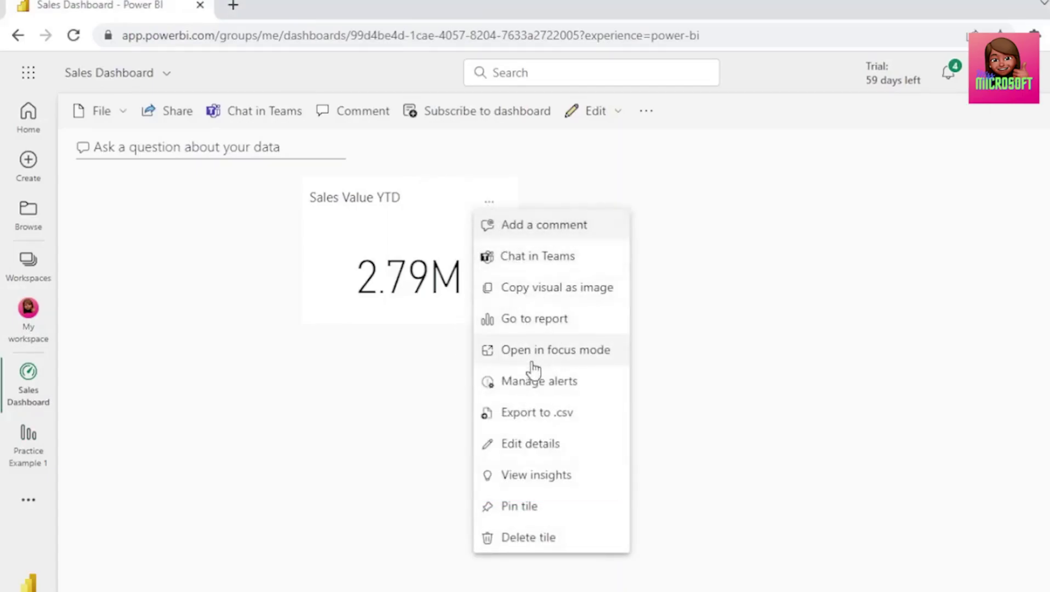
click(532, 390)
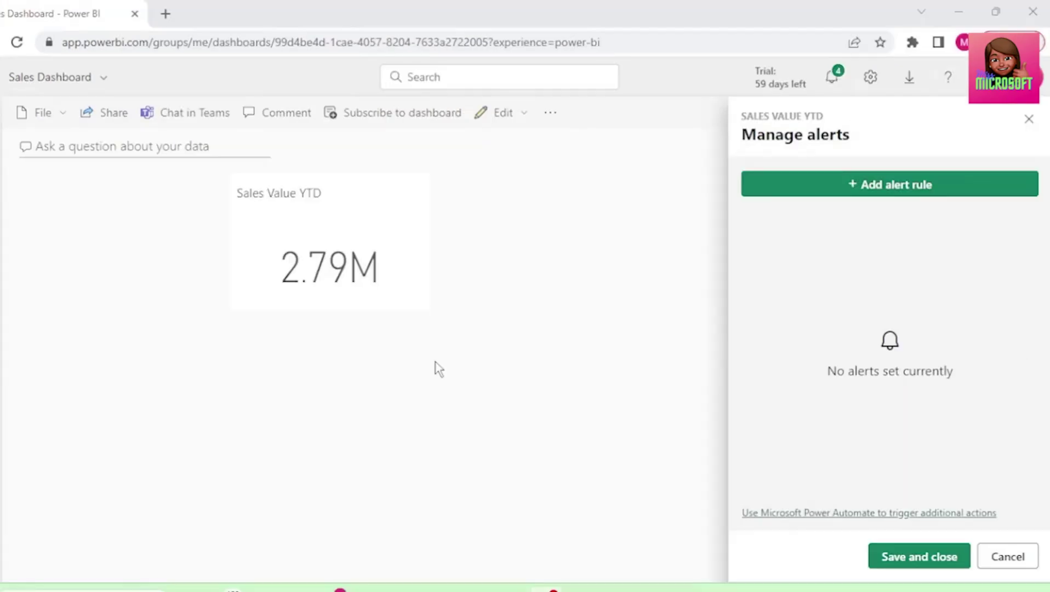
click(899, 197)
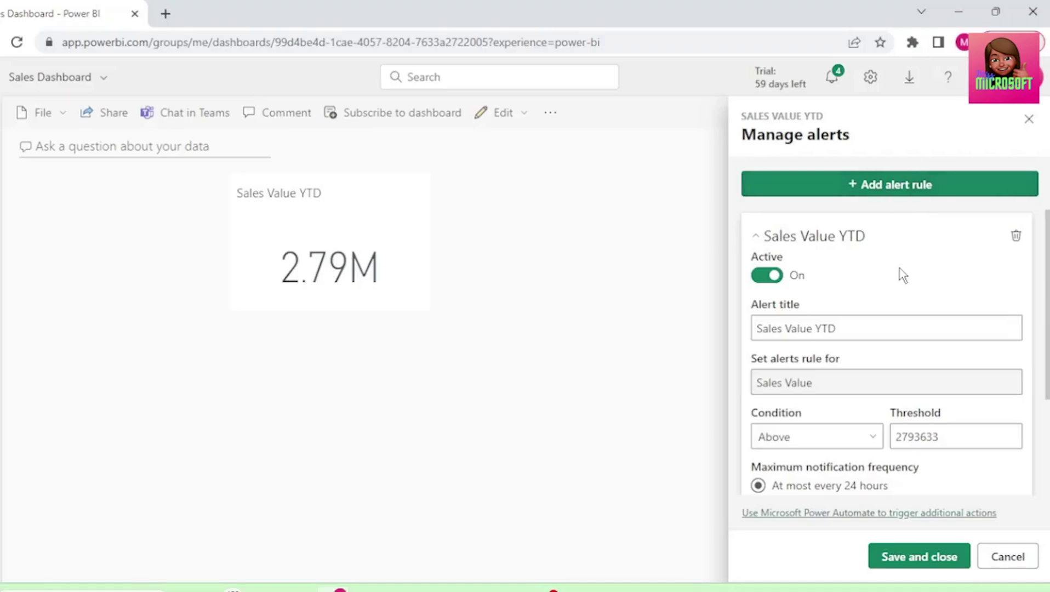
triple_click(848, 323)
text(Sales)
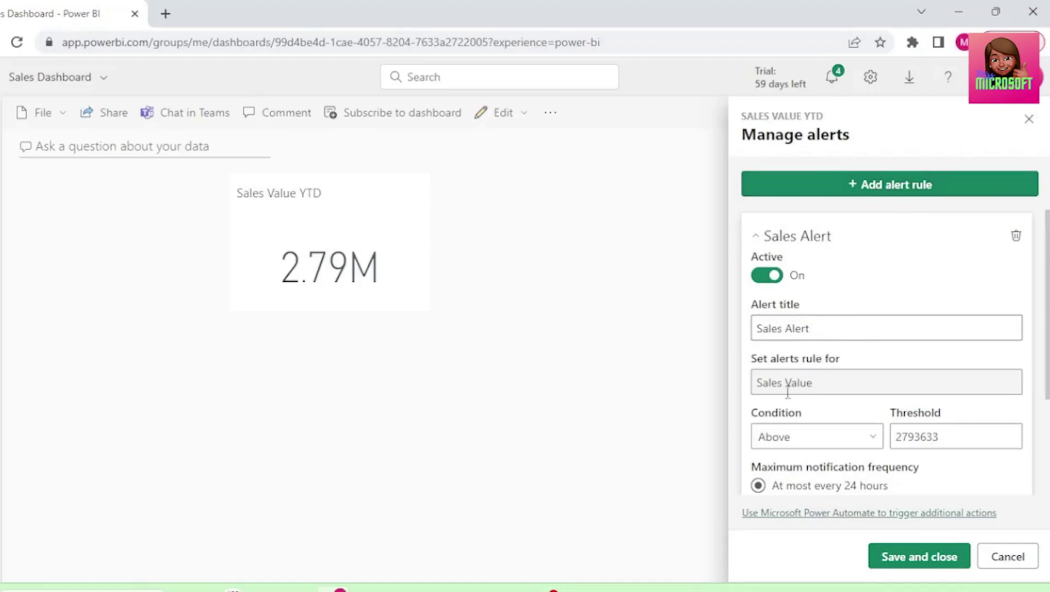
drag(757, 382, 827, 376)
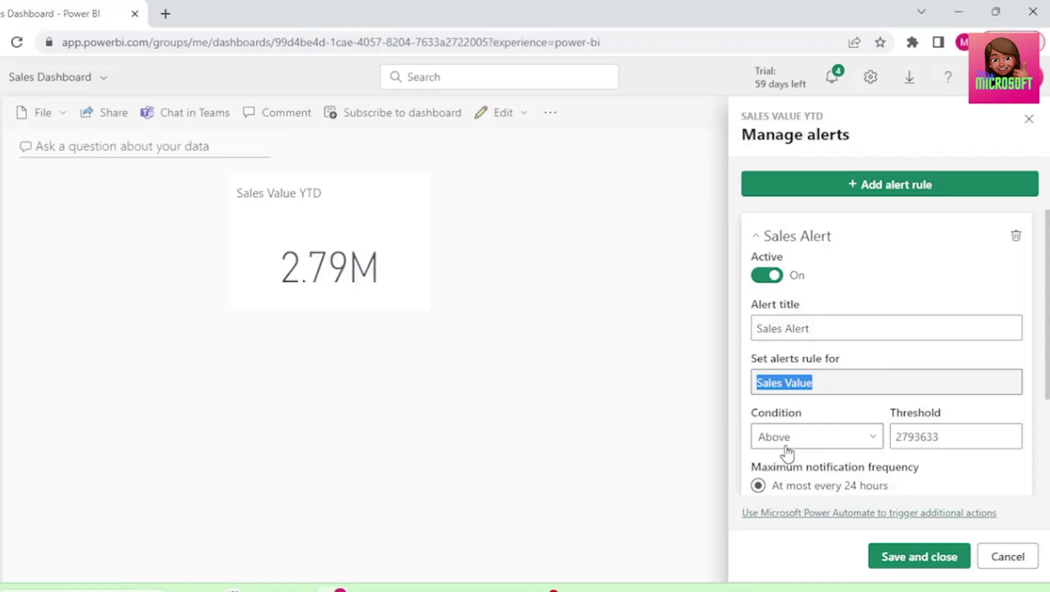
double_click(945, 436)
text(2000000)
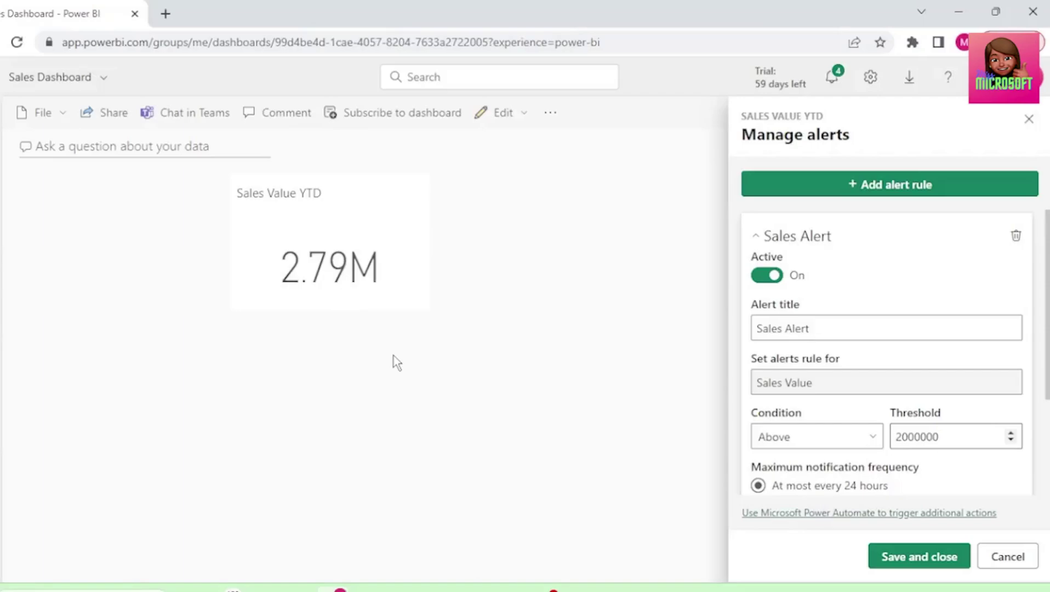
Step: Untick 'Send me email, too' for Sales Alert and save the rule
scroll(893, 386, down, 3)
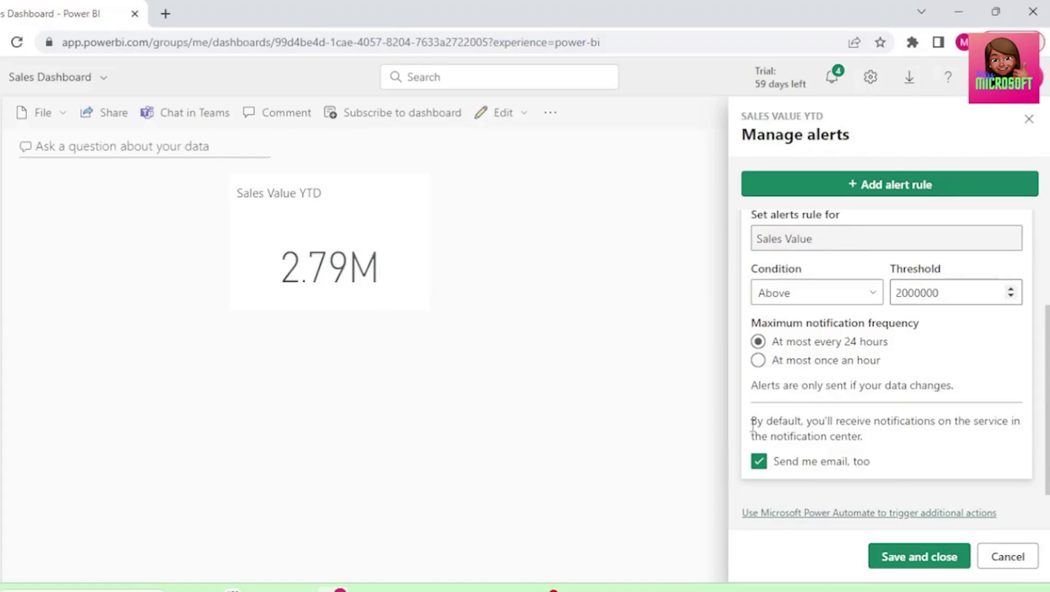
drag(753, 423, 928, 456)
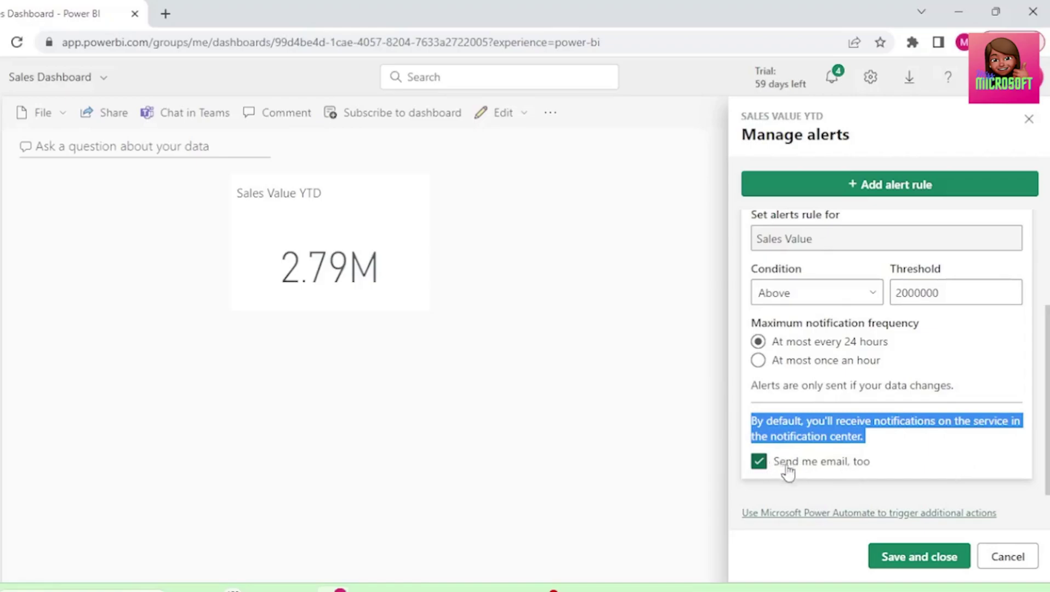
click(762, 465)
click(770, 526)
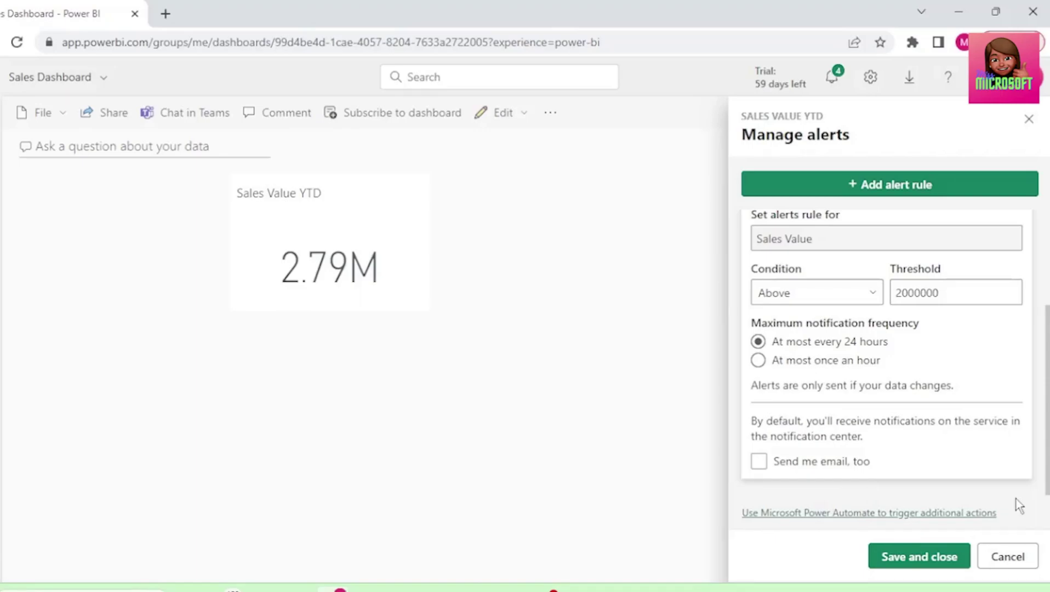
click(911, 566)
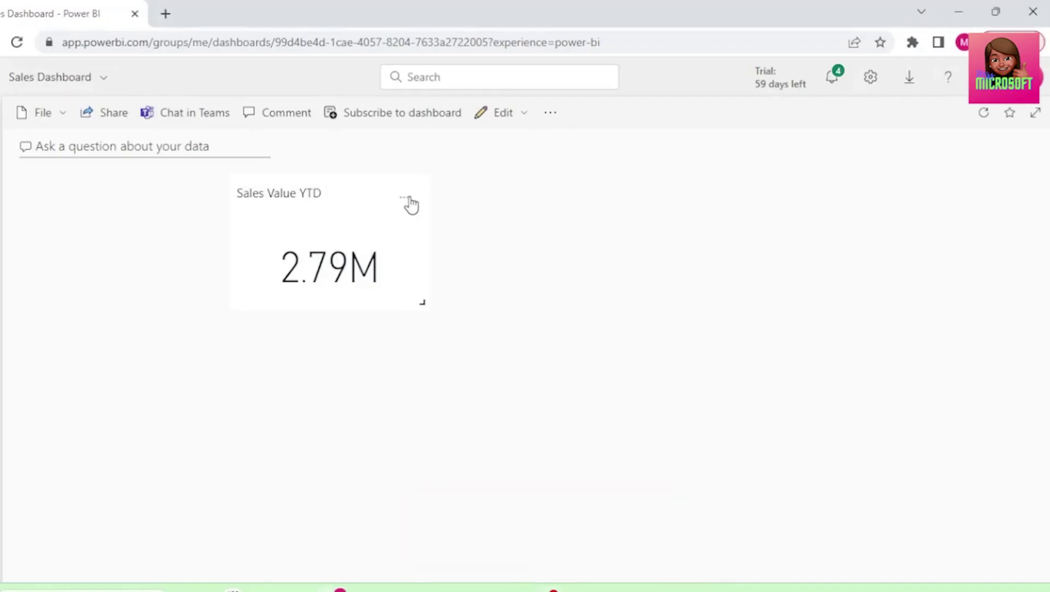
Step: From the tile's Manage alerts pane, launch the Power Automate data-driven alert template
click(410, 203)
click(448, 366)
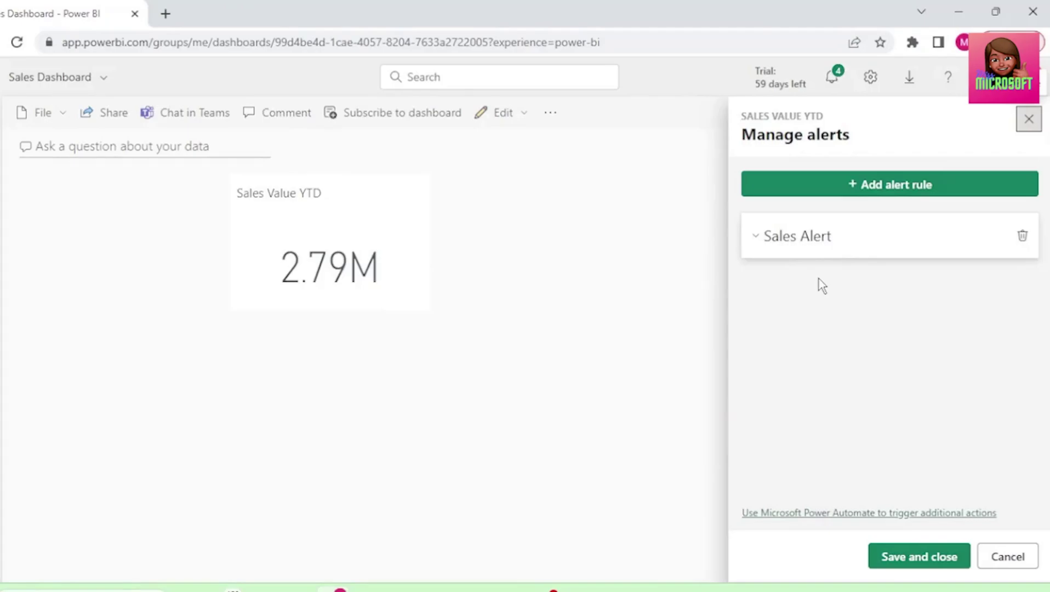
click(825, 513)
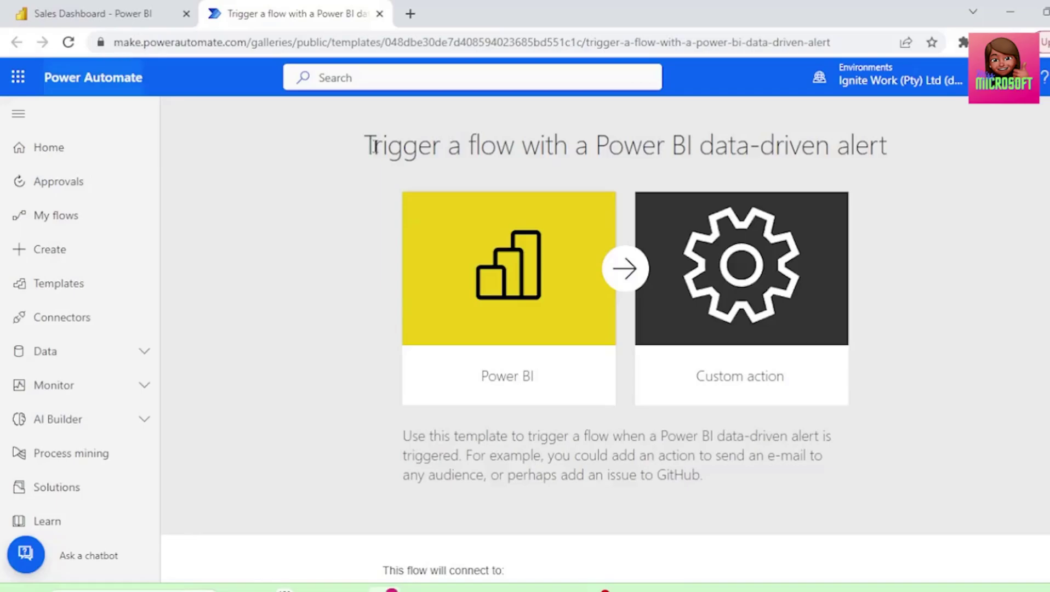
Step: Start a flow from the data-driven alert template and open the trigger's Alert Id list
drag(373, 141, 891, 141)
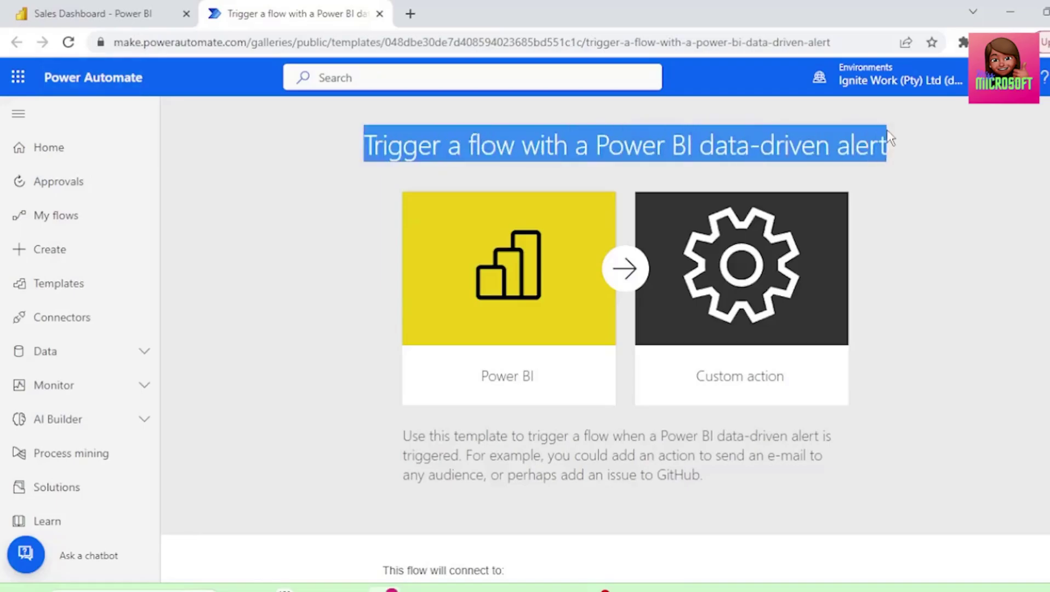
click(940, 234)
scroll(939, 235, down, 2)
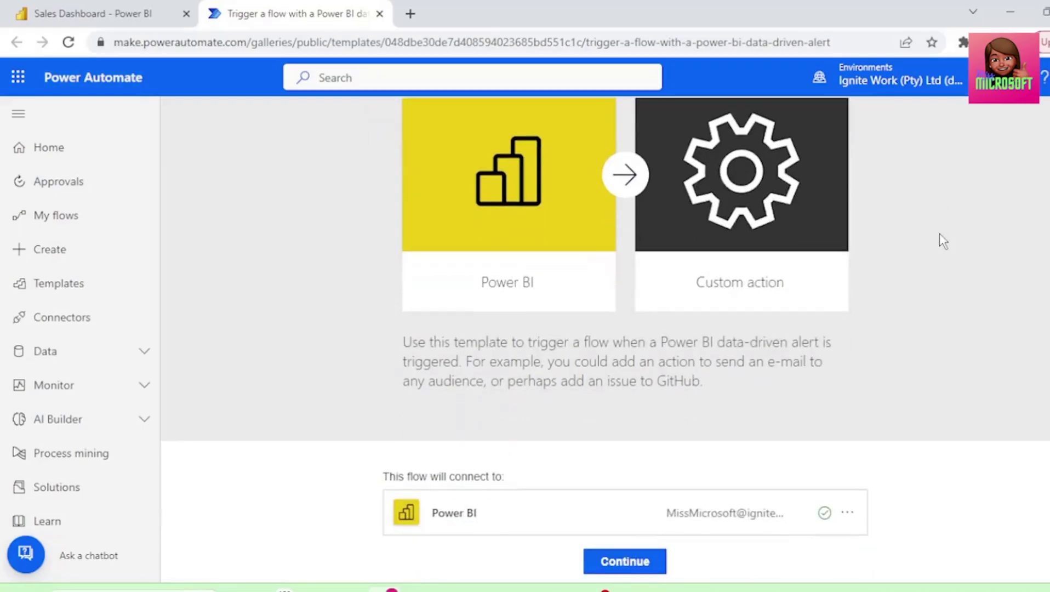
click(623, 562)
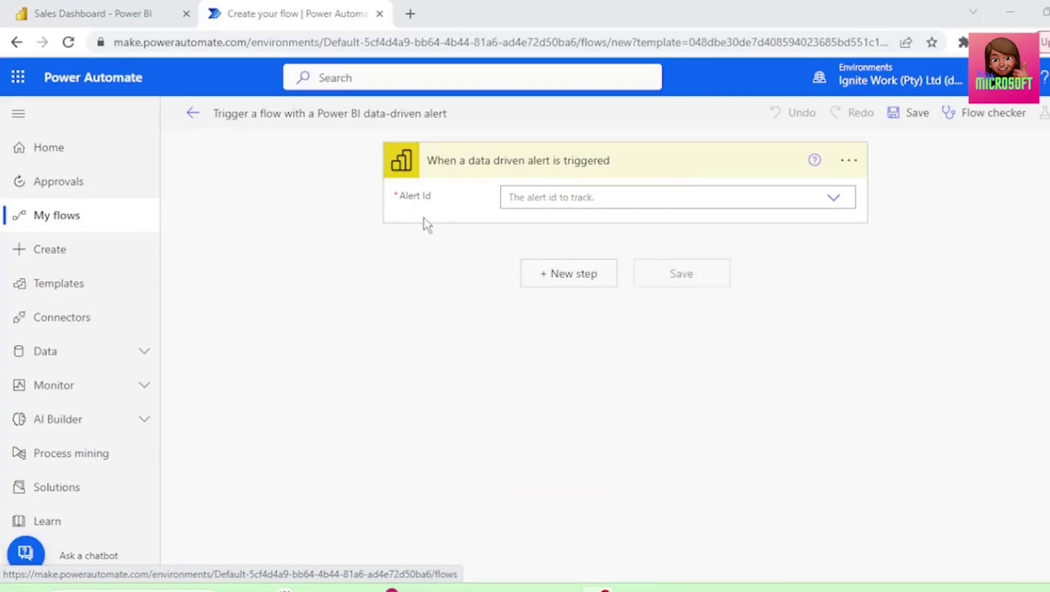
click(834, 199)
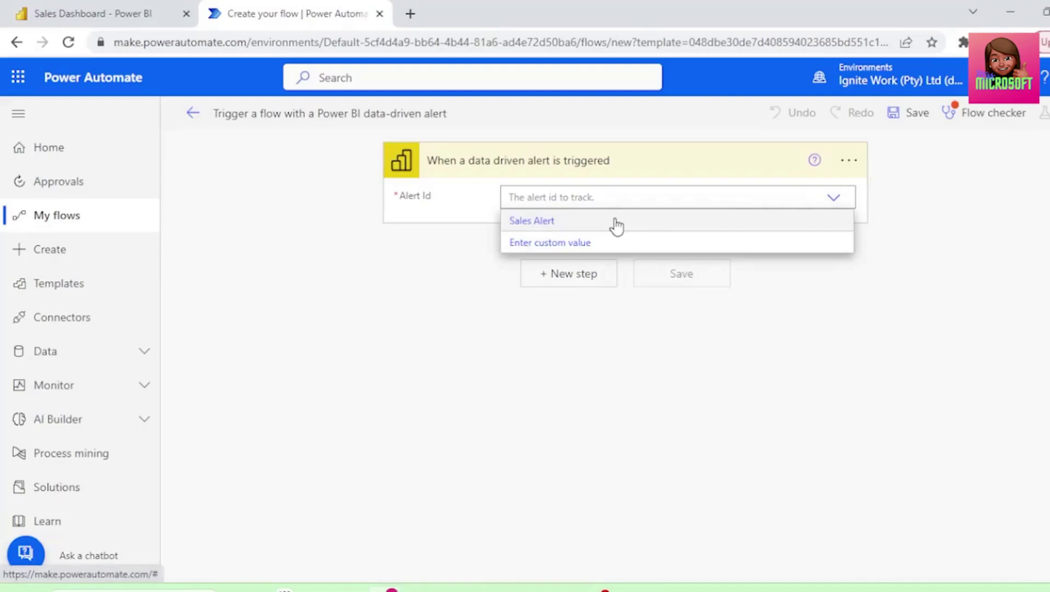
Step: Choose Sales Alert as the trigger's alert and add an Outlook 'Send an email (V2)' step
click(539, 232)
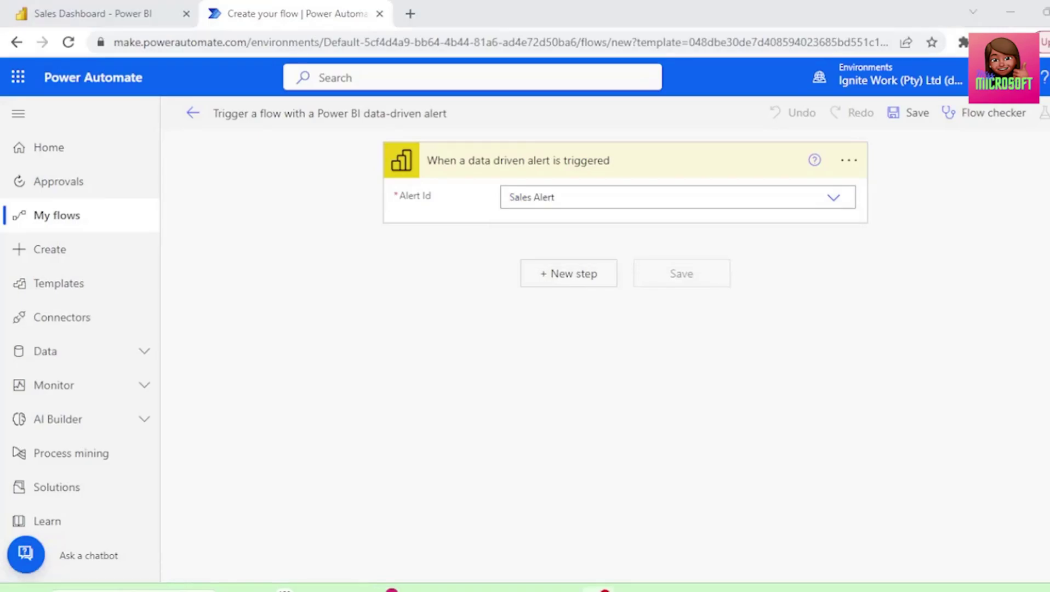
click(559, 282)
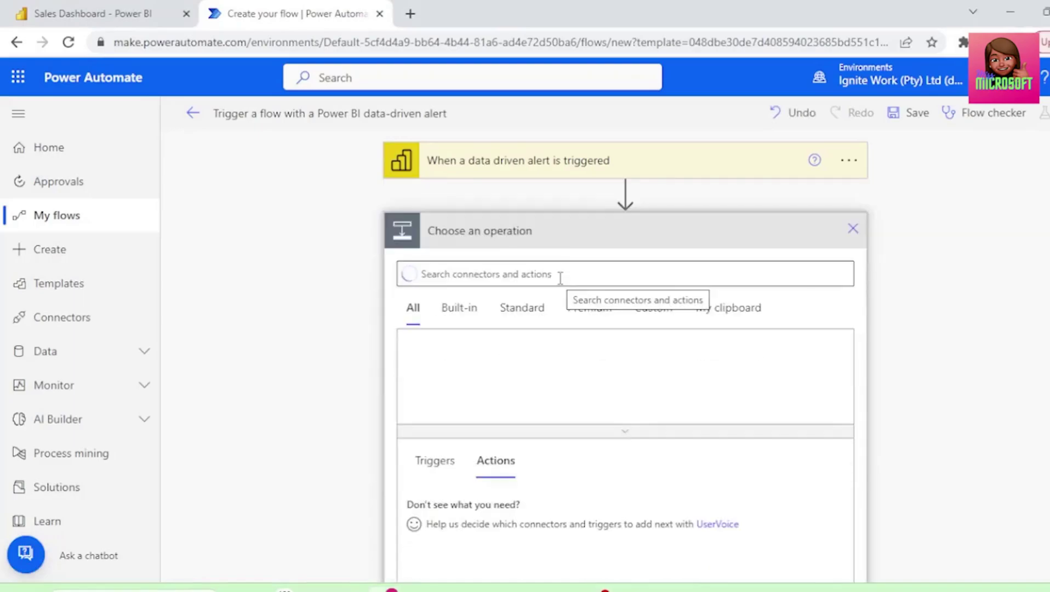
text(Outlook)
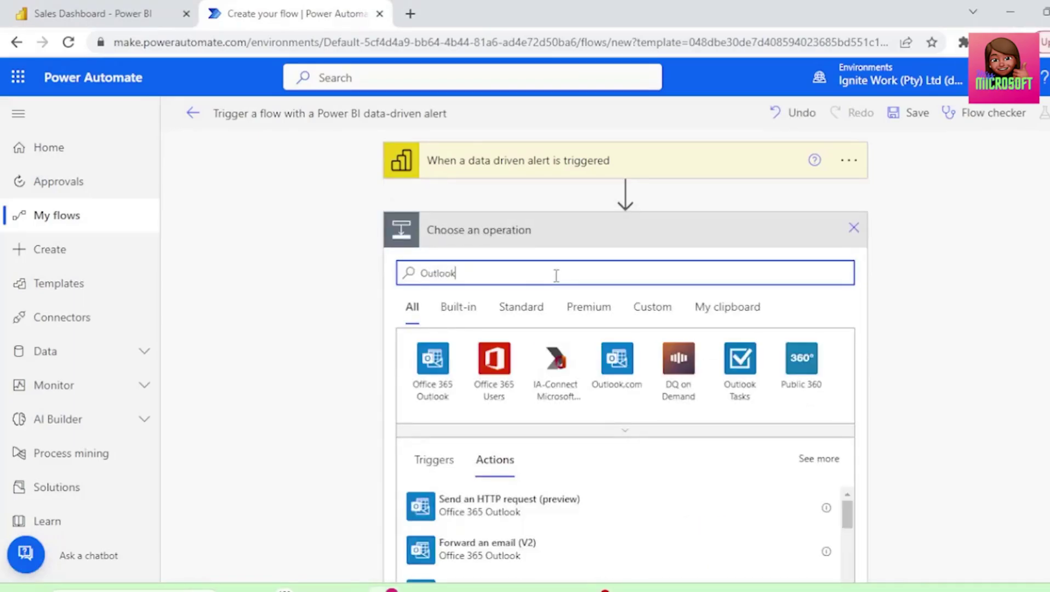
scroll(603, 480, down, 1)
scroll(603, 480, down, 4)
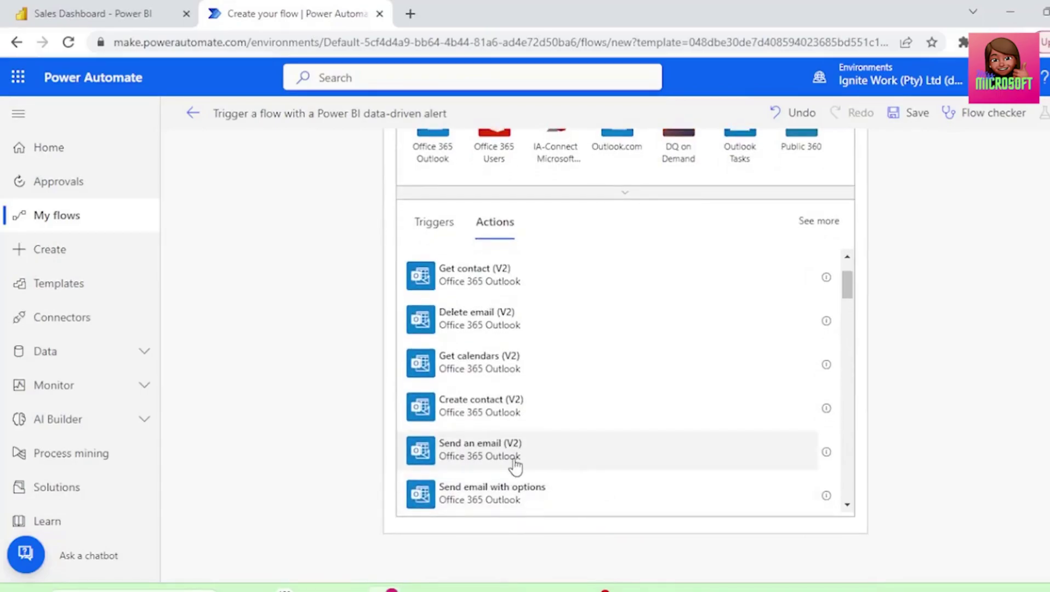
click(516, 466)
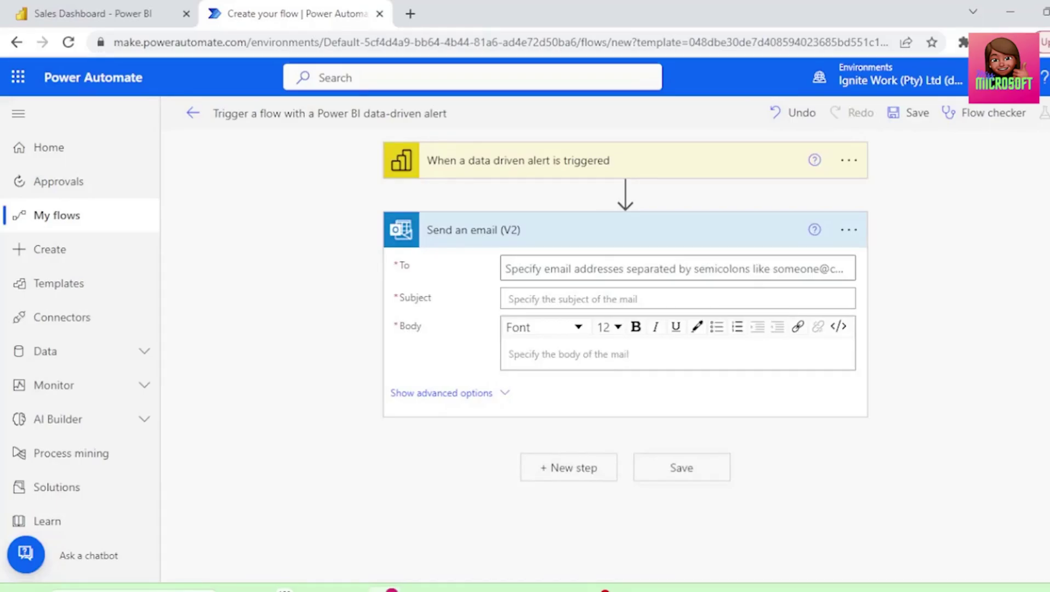
Step: Add a recipient, set the subject 'Sales Target Met!!!' and paste the prepared body text
click(594, 293)
text(Miss Microsoft)
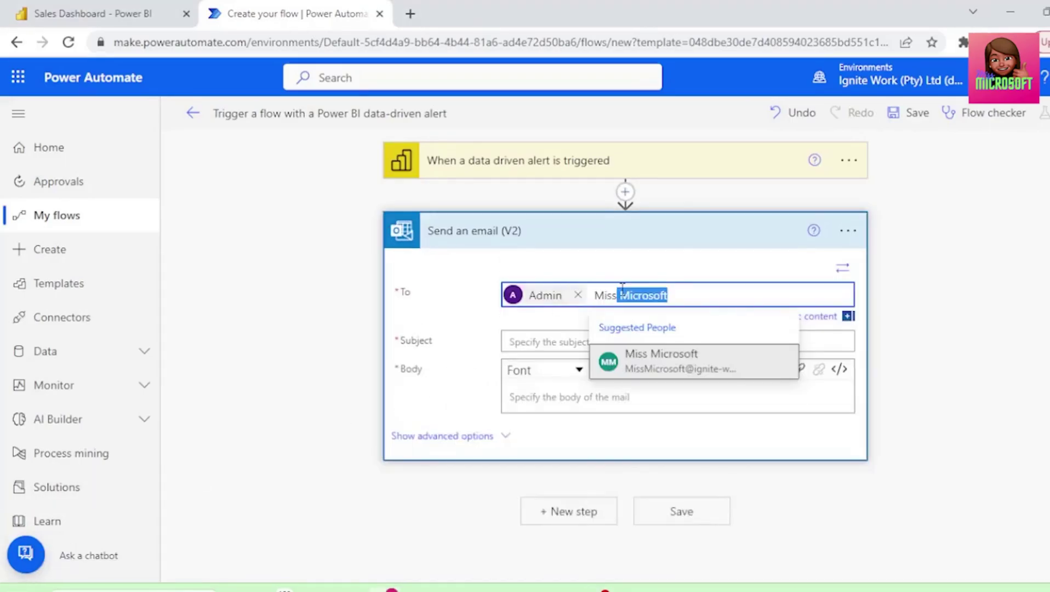
click(662, 359)
click(507, 323)
text(Sales Target Met!!!)
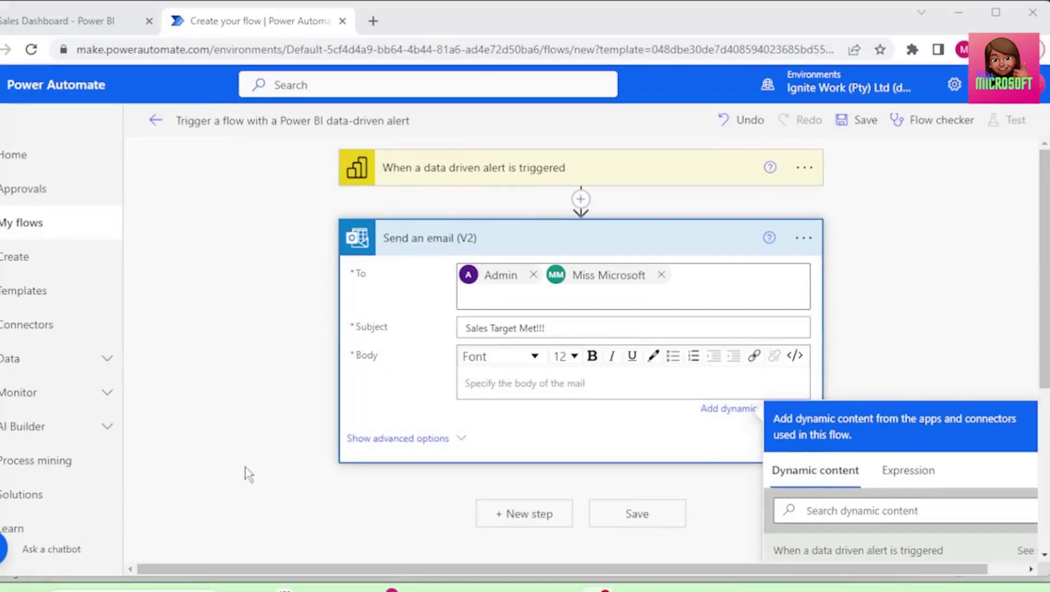
text(Dear All,  Celebrations are in order as we just met our sales target!  Our actual sales made currently stands at:)
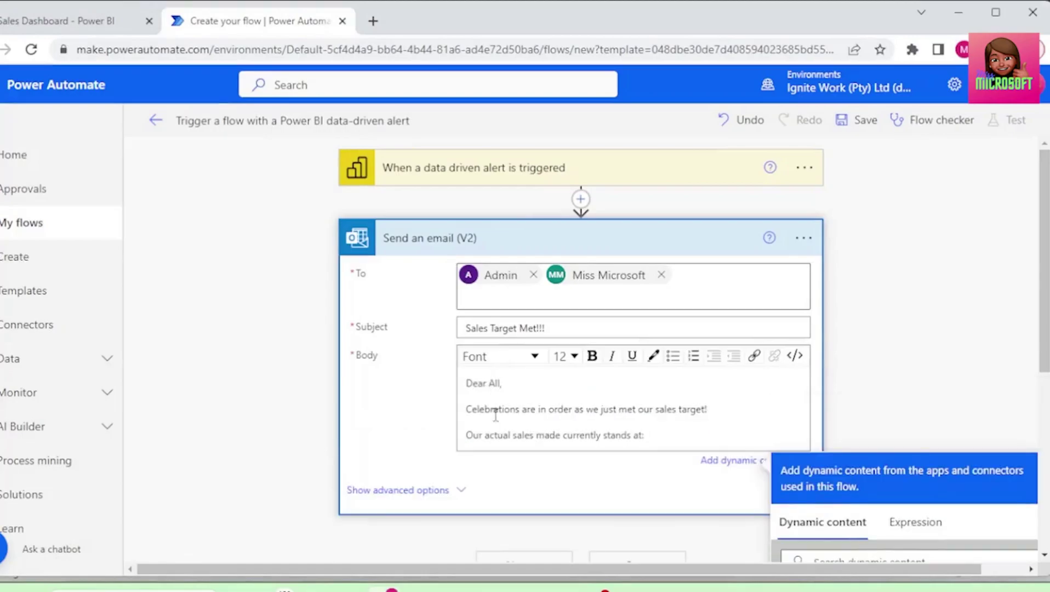
drag(468, 384, 666, 450)
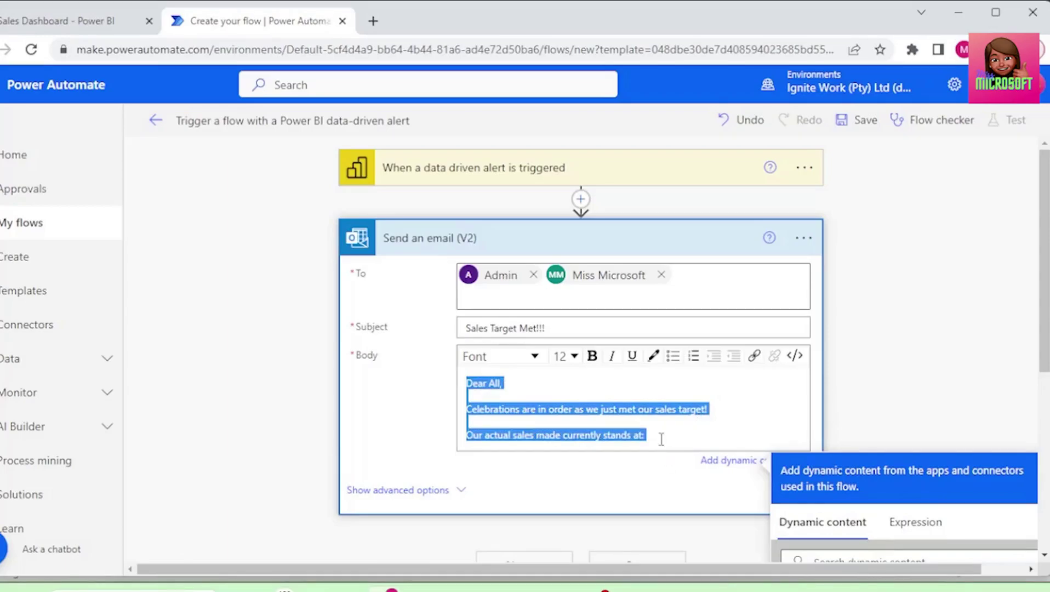
click(662, 439)
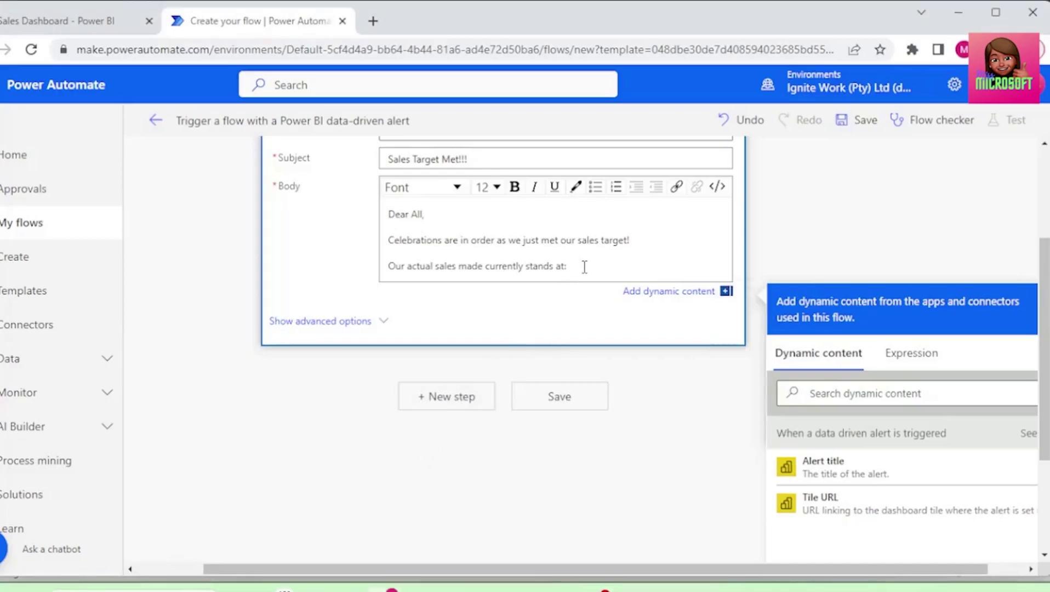
Step: Append the Tile value to the body and rename the flow 'Sales Target Met Flow'
drag(766, 569, 802, 569)
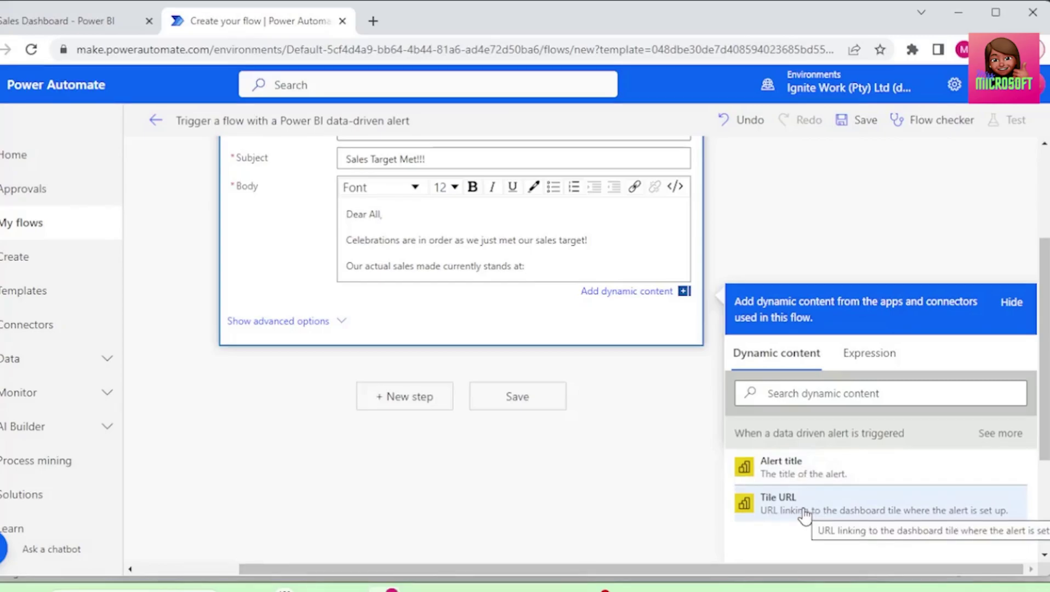
click(999, 438)
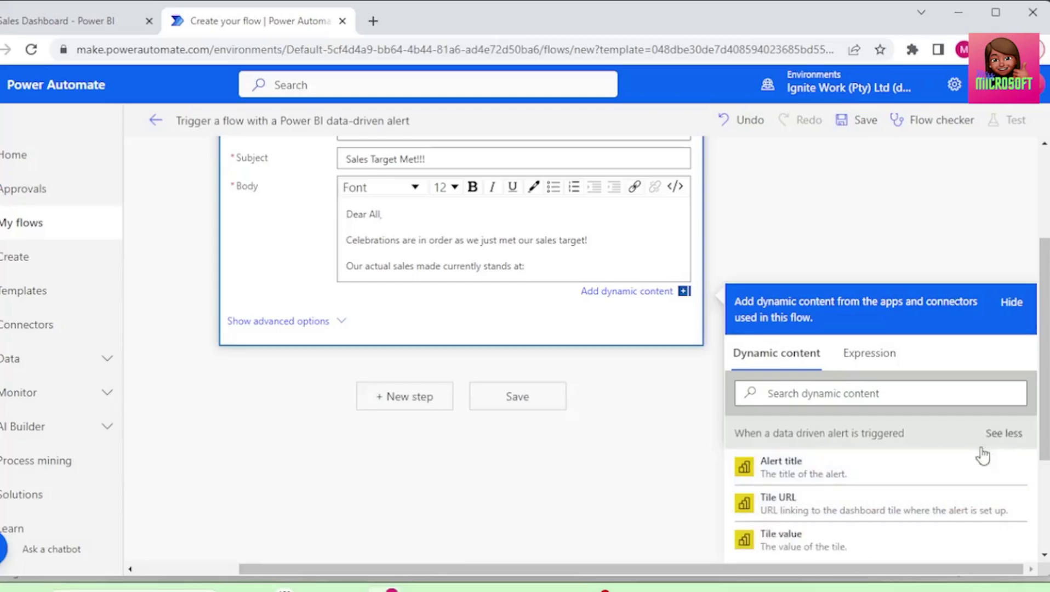
click(834, 547)
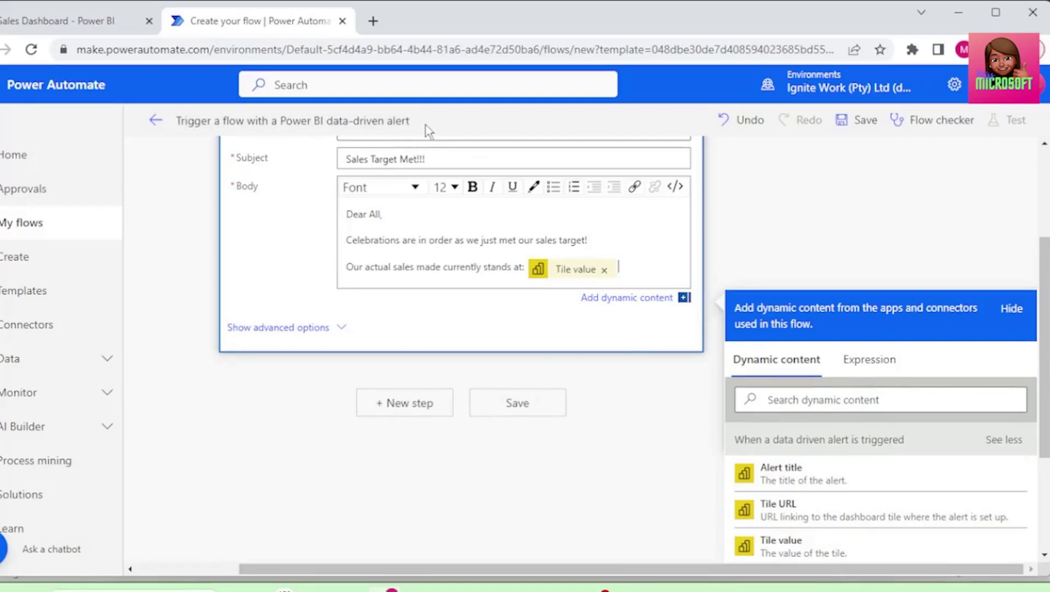
triple_click(406, 120)
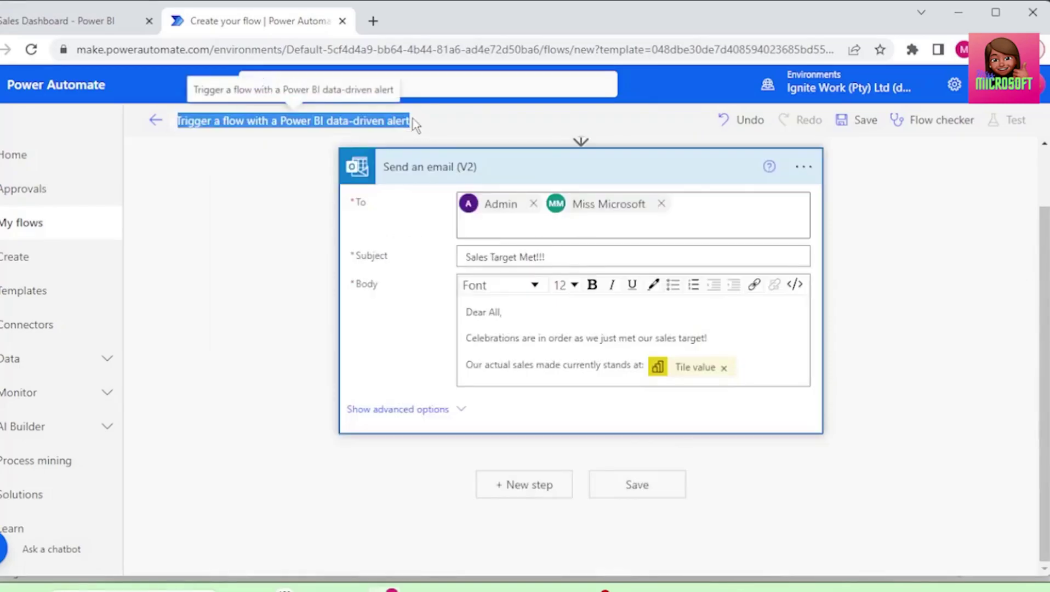
text(Sales Target Met Flow)
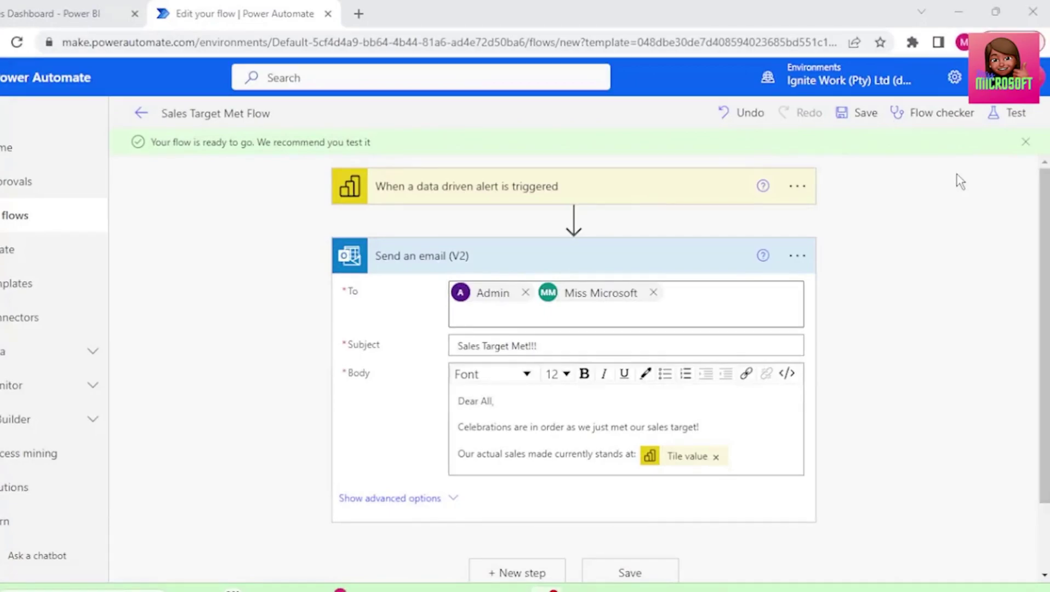
Step: Test the flow automatically with the recently used, succeeded trigger run
drag(155, 143, 387, 143)
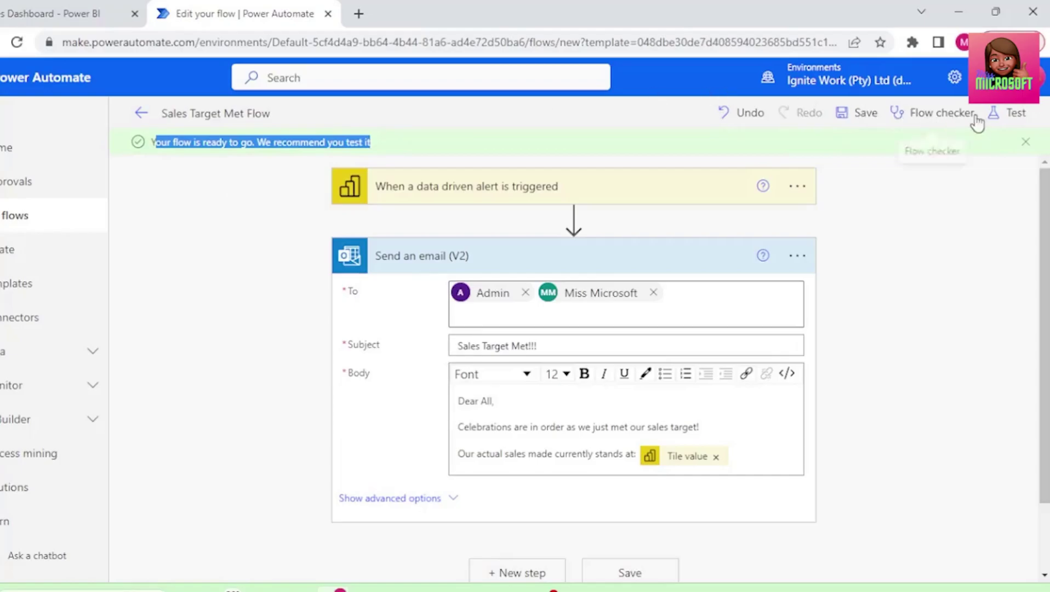
click(1004, 114)
click(798, 182)
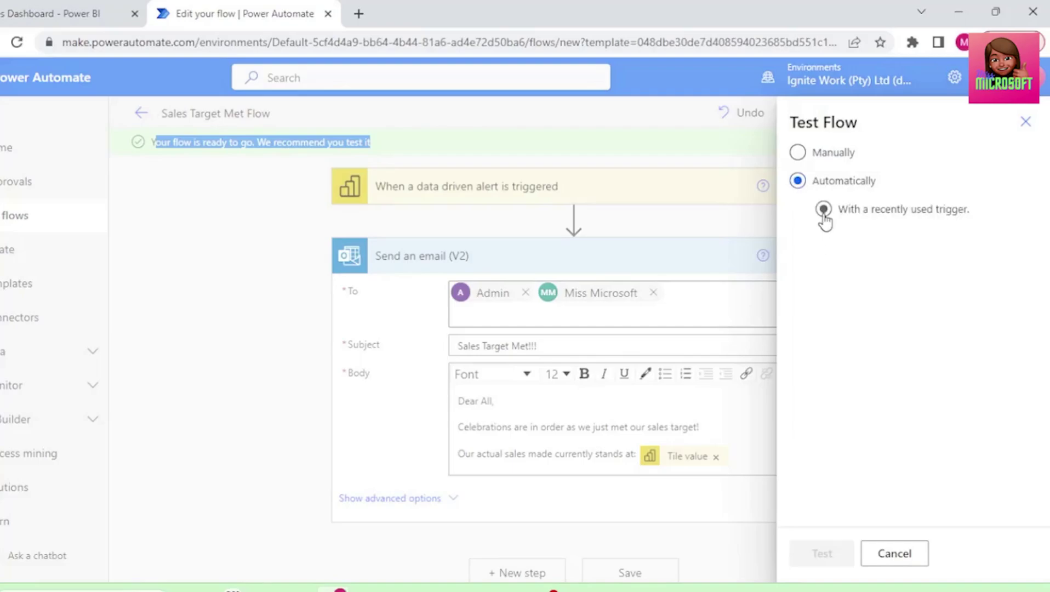
click(823, 214)
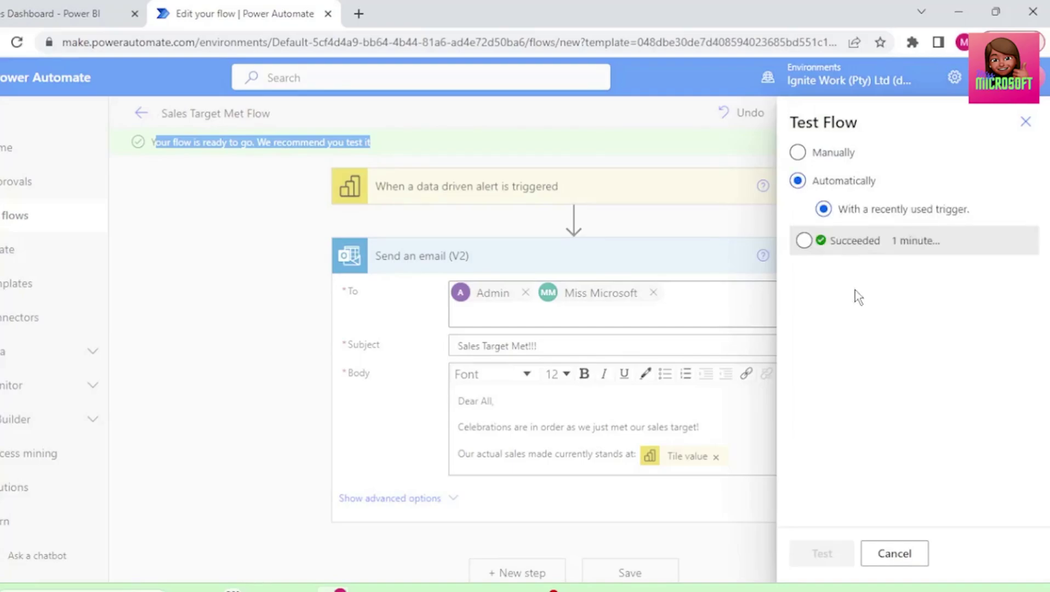
click(804, 241)
click(819, 552)
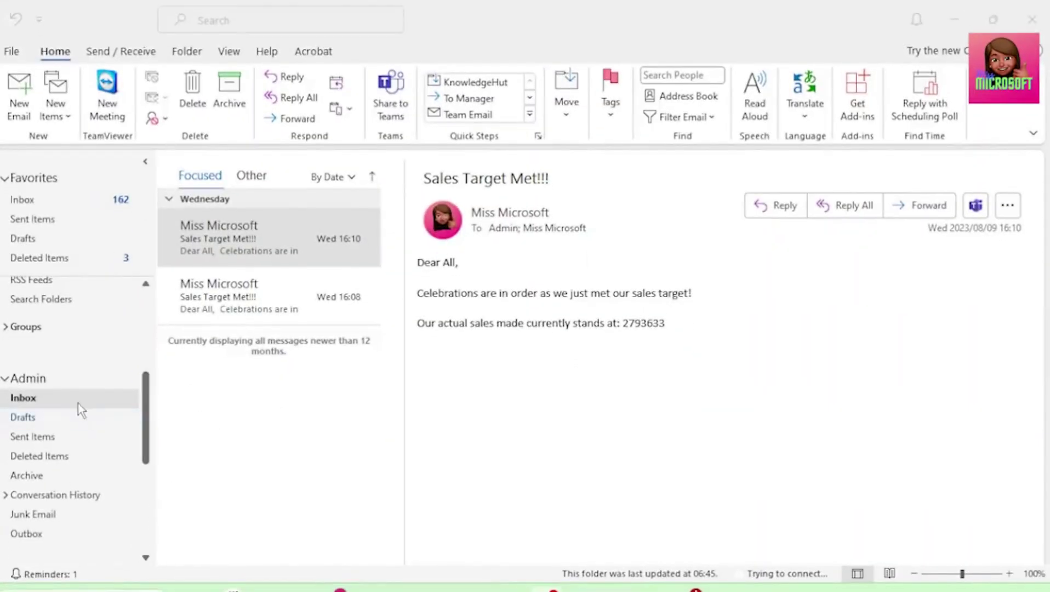
Step: In Outlook's Admin Inbox, highlight the unformatted sales value 2793633 in the newest Sales Target Met!!! email
click(40, 400)
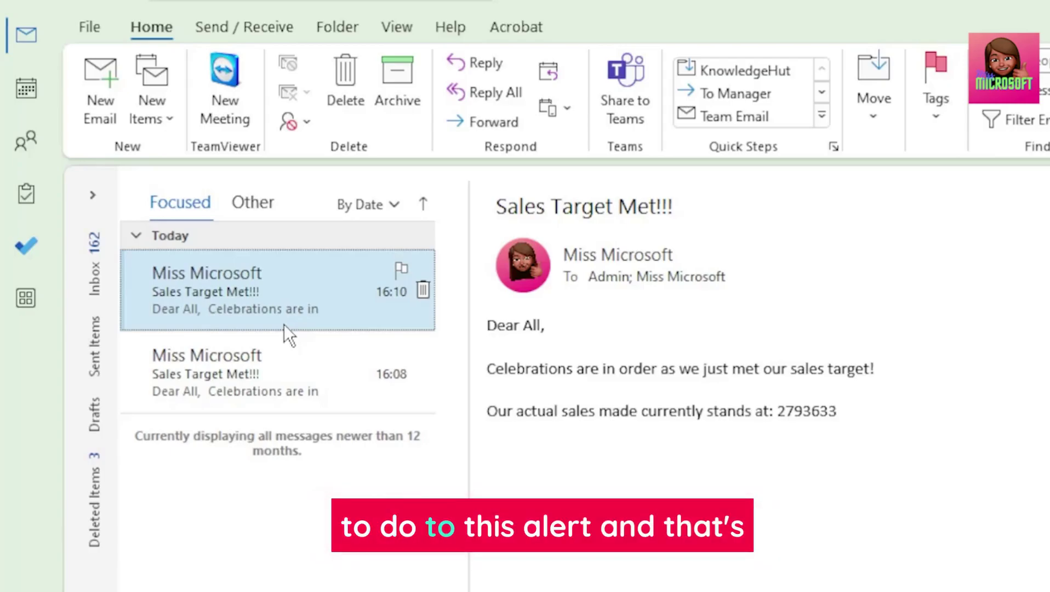
click(787, 424)
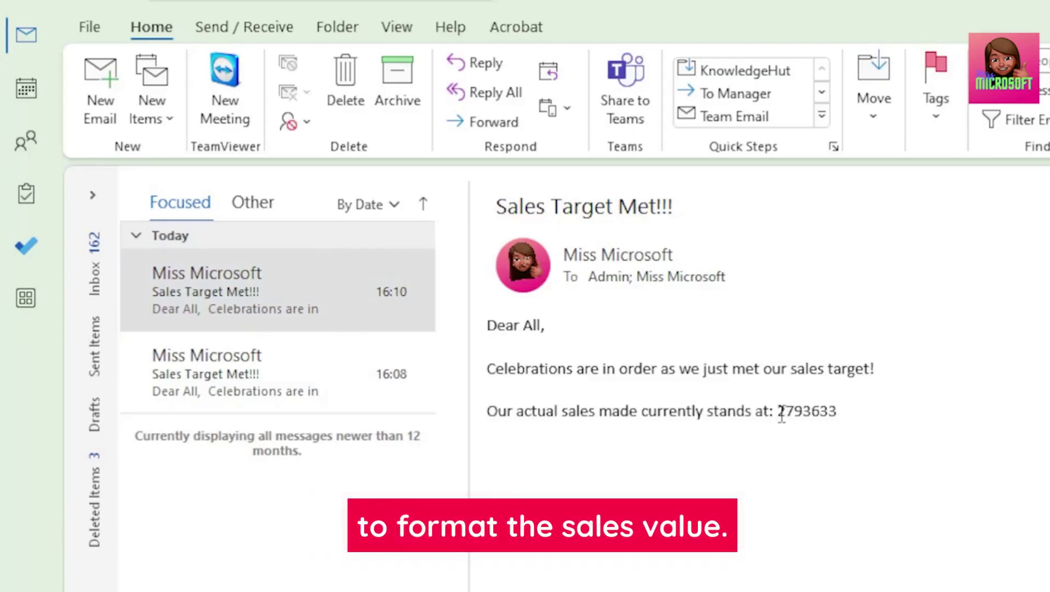
drag(781, 413, 853, 410)
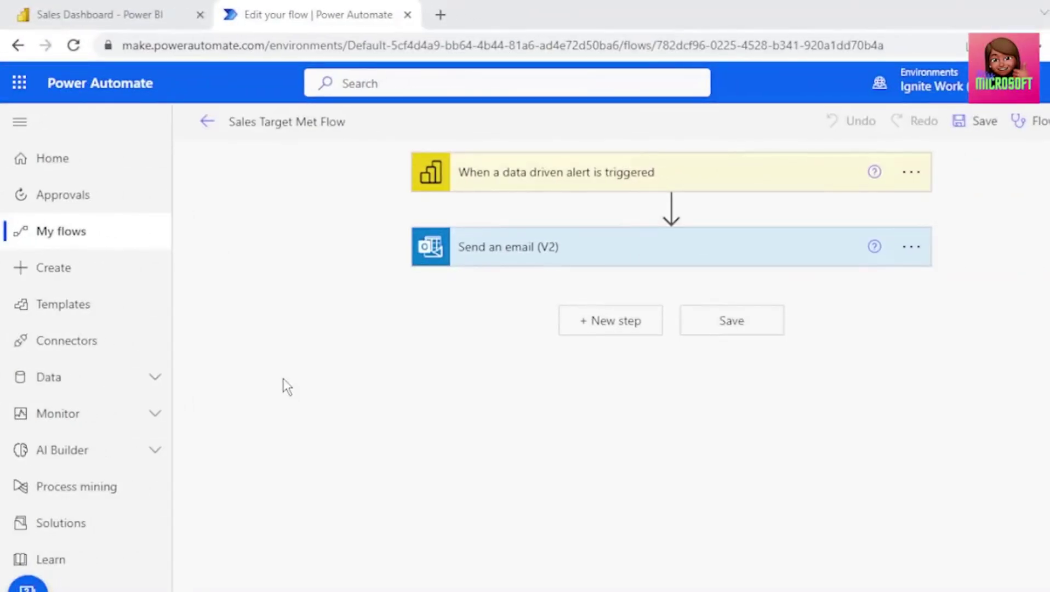
Step: From My flows, open Sales Target Met Flow for editing
drag(155, 46, 264, 45)
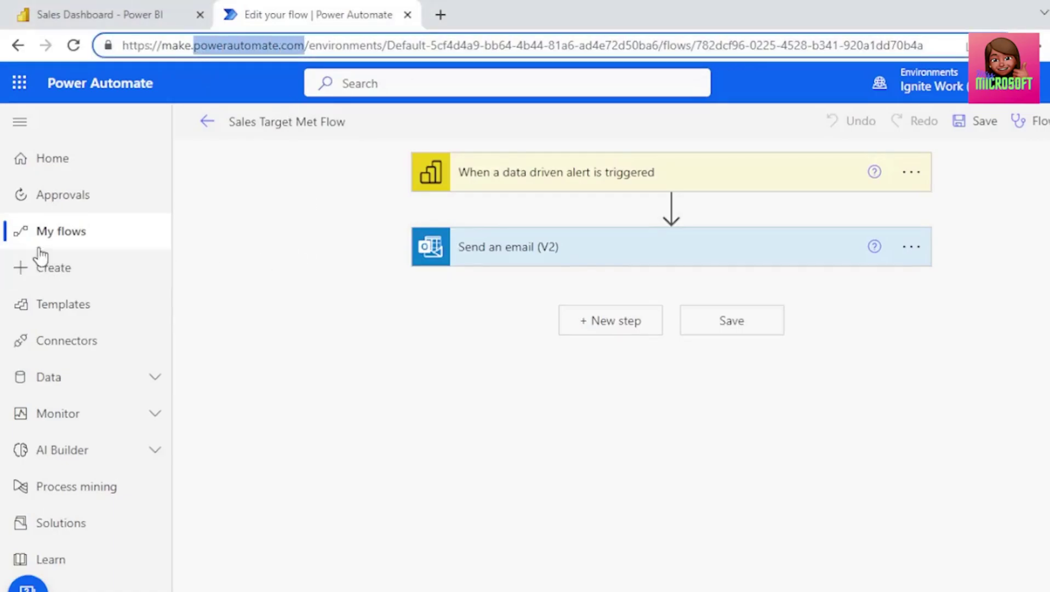
click(62, 239)
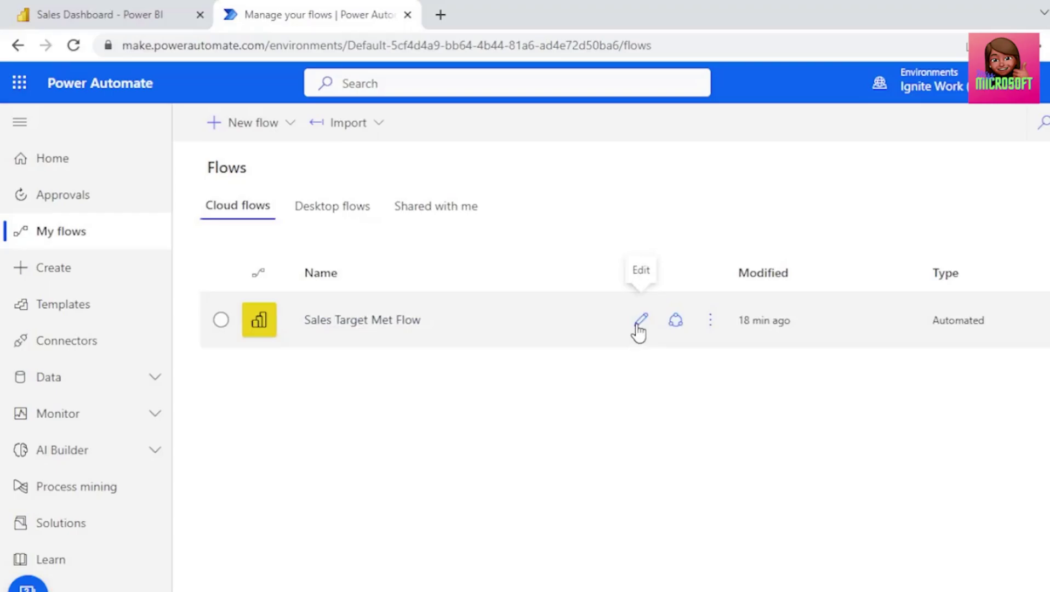
click(640, 321)
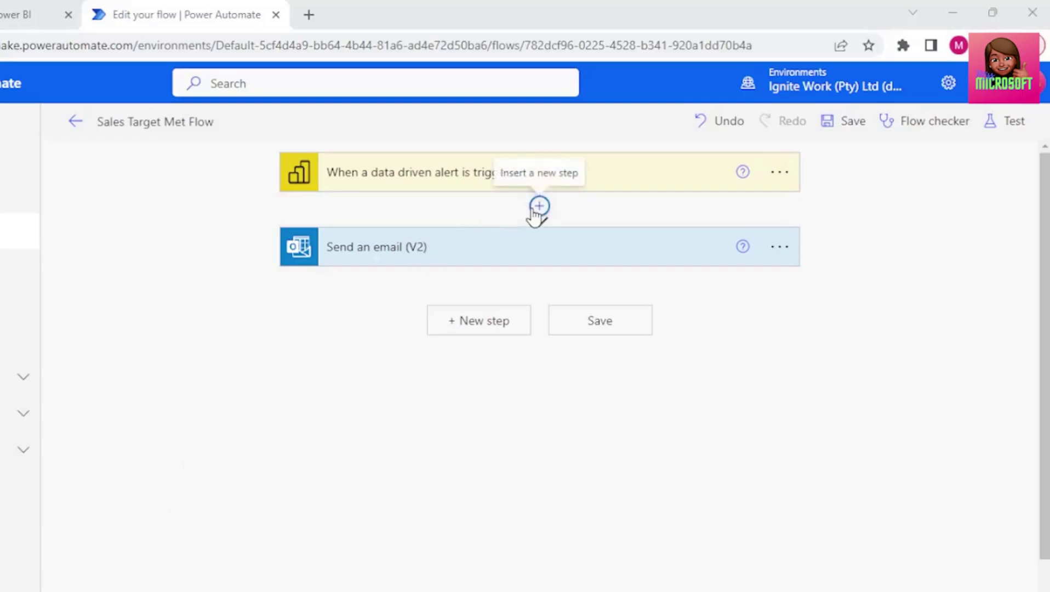
Step: Insert a Format number action between the alert trigger and Send an email (V2)
click(538, 208)
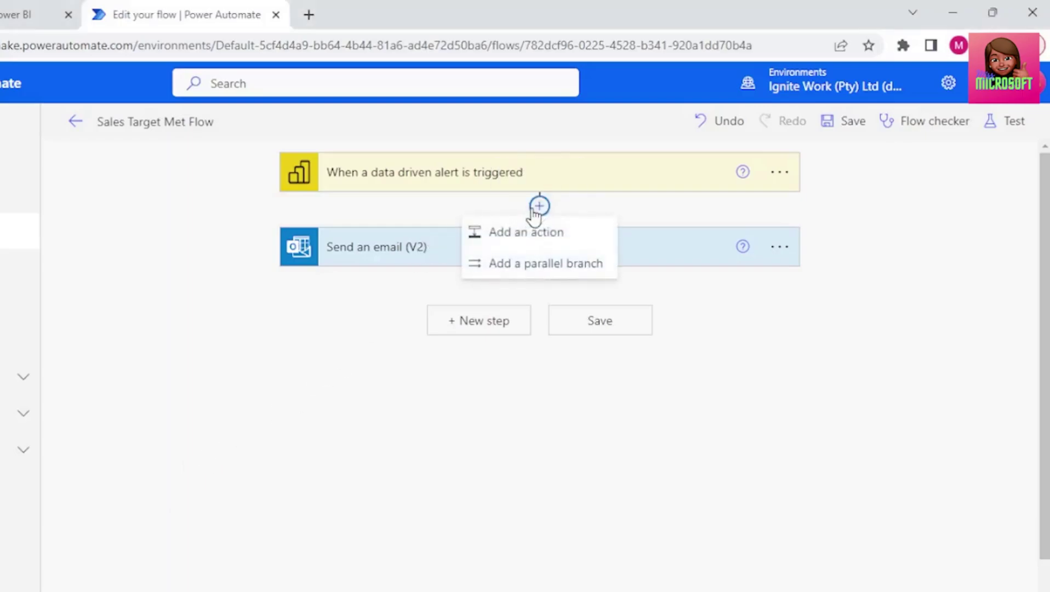
click(542, 247)
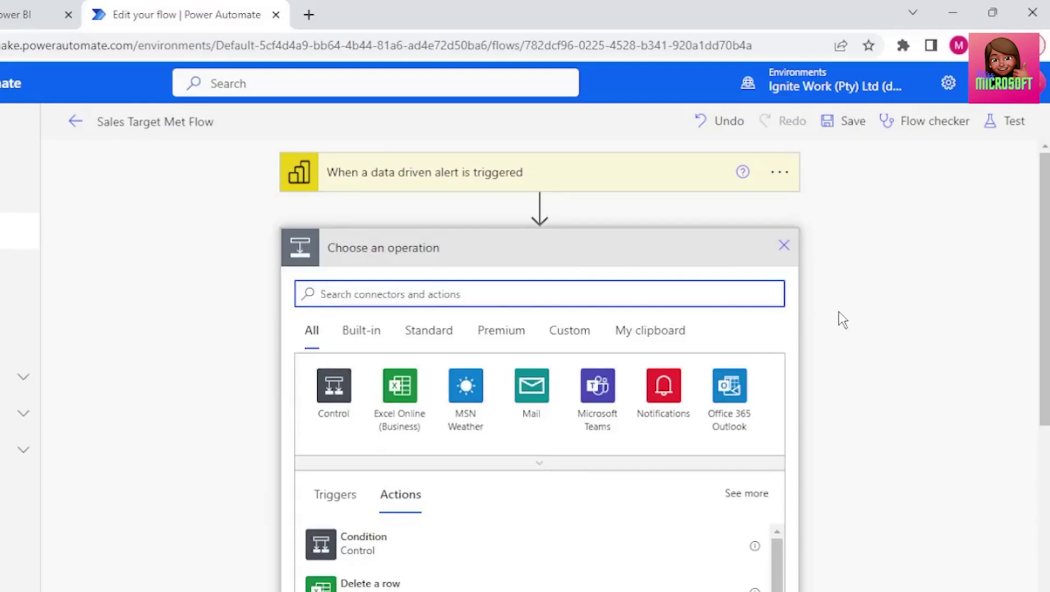
text(Format)
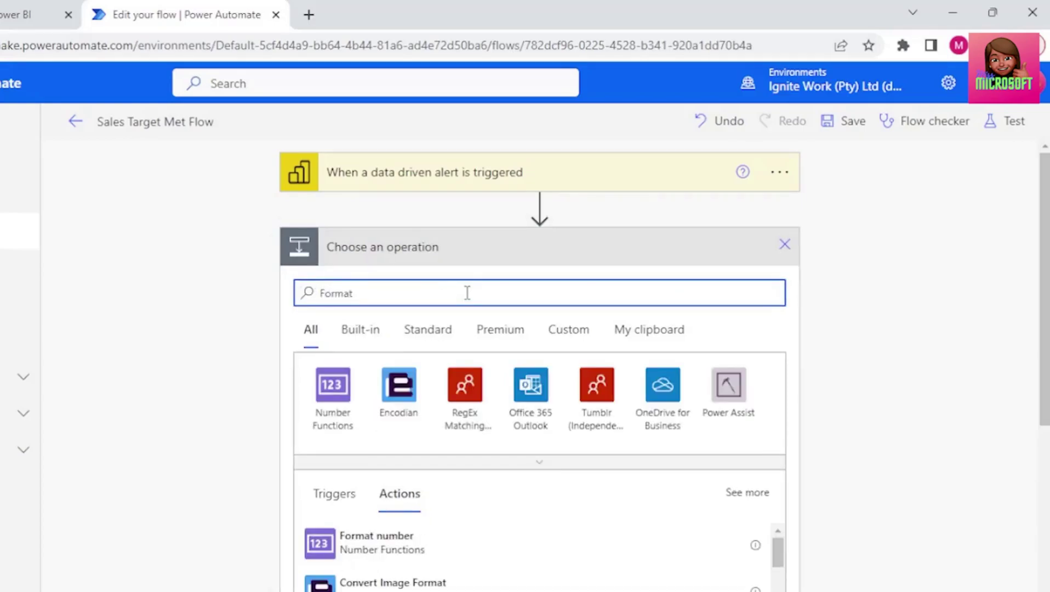
scroll(886, 313, down, 3)
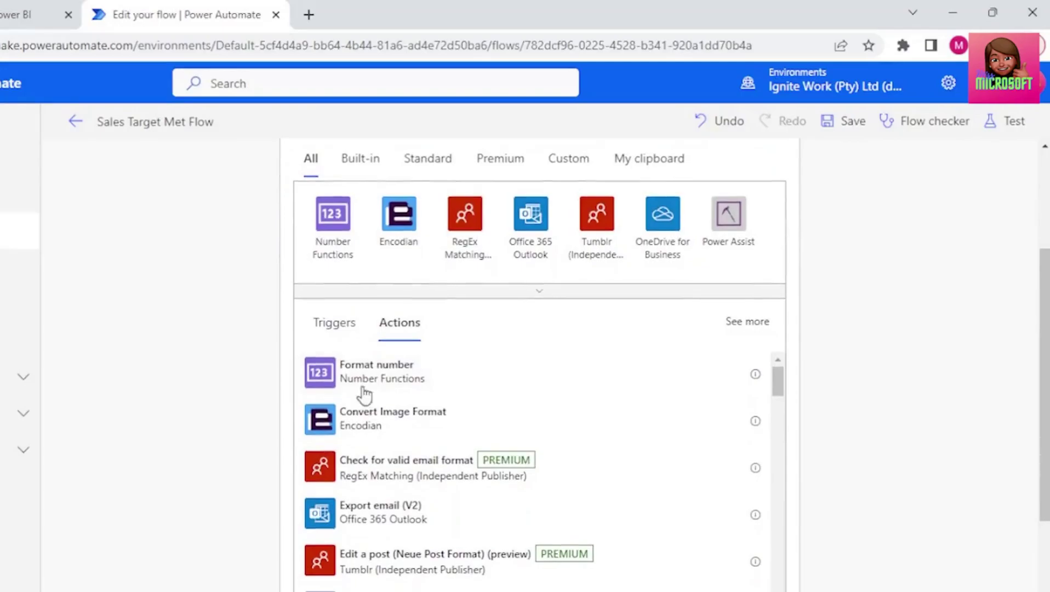
click(385, 391)
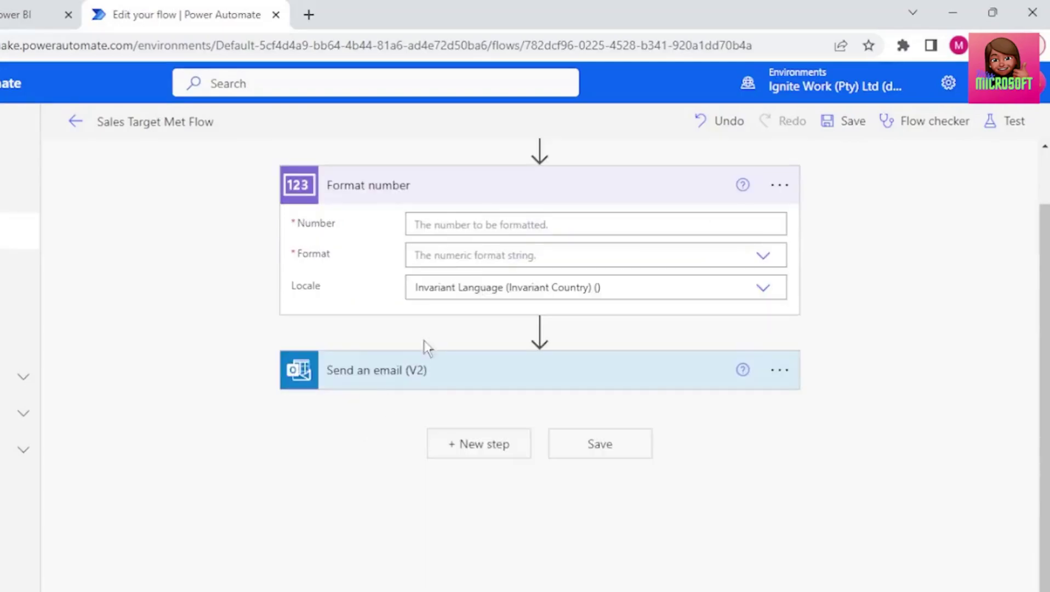
Step: Set the Format number step's Number to Tile value with custom format $#,###
click(440, 229)
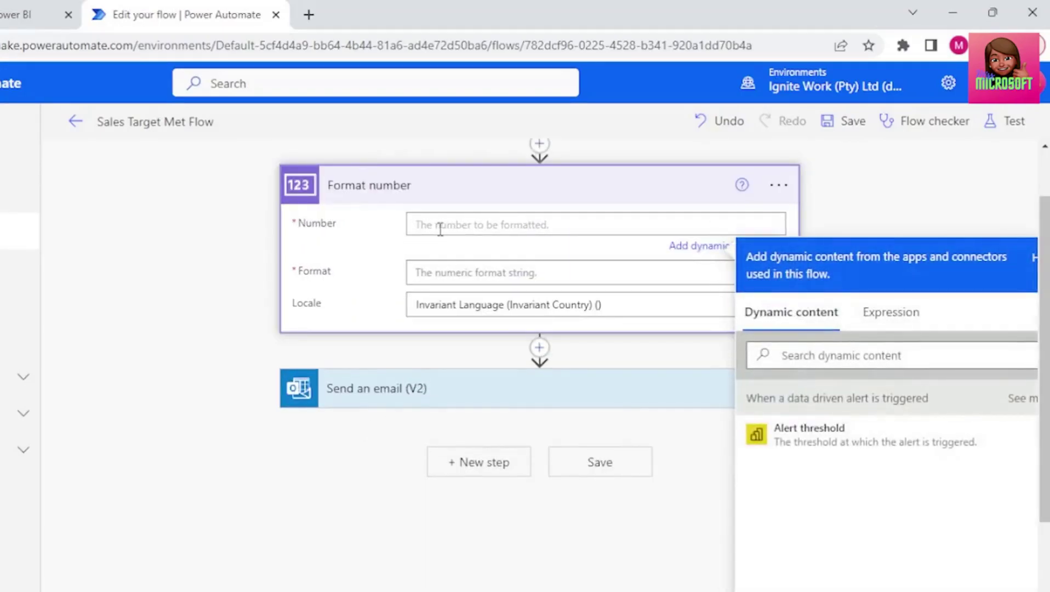
click(1001, 406)
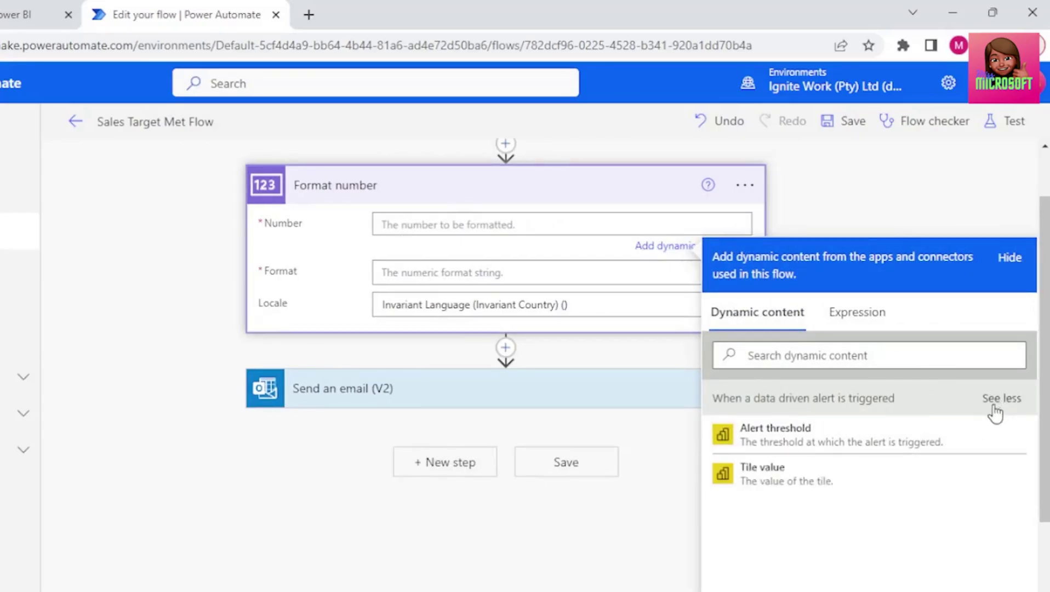
click(819, 483)
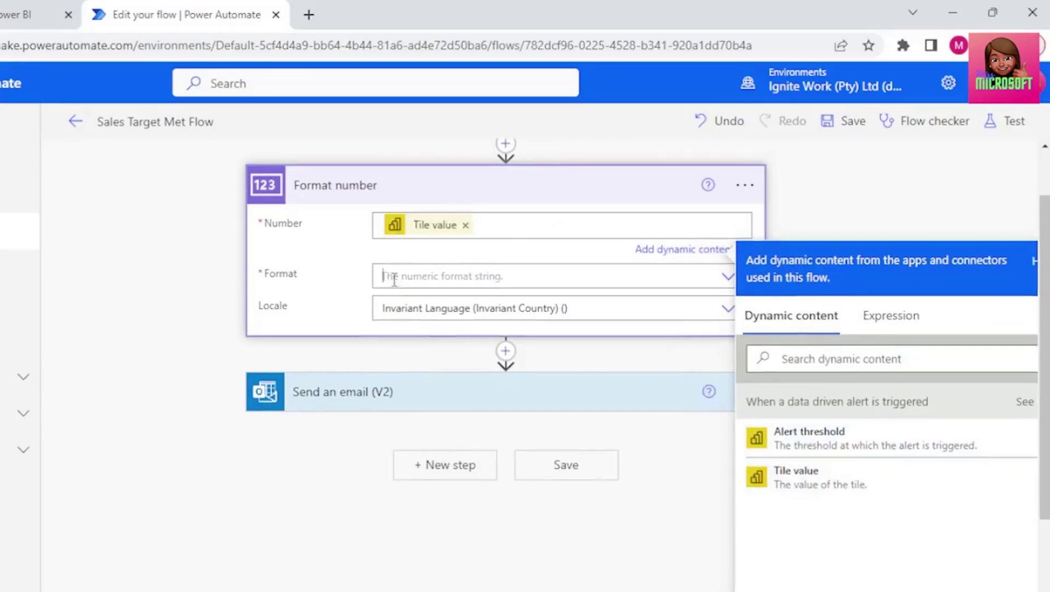
click(393, 279)
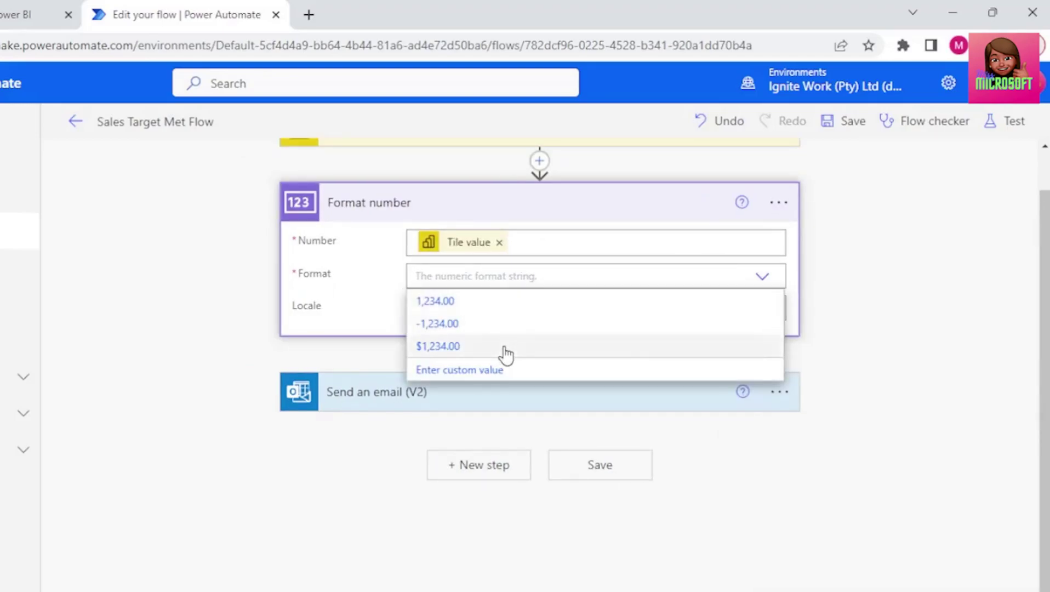
click(465, 373)
text($#,###)
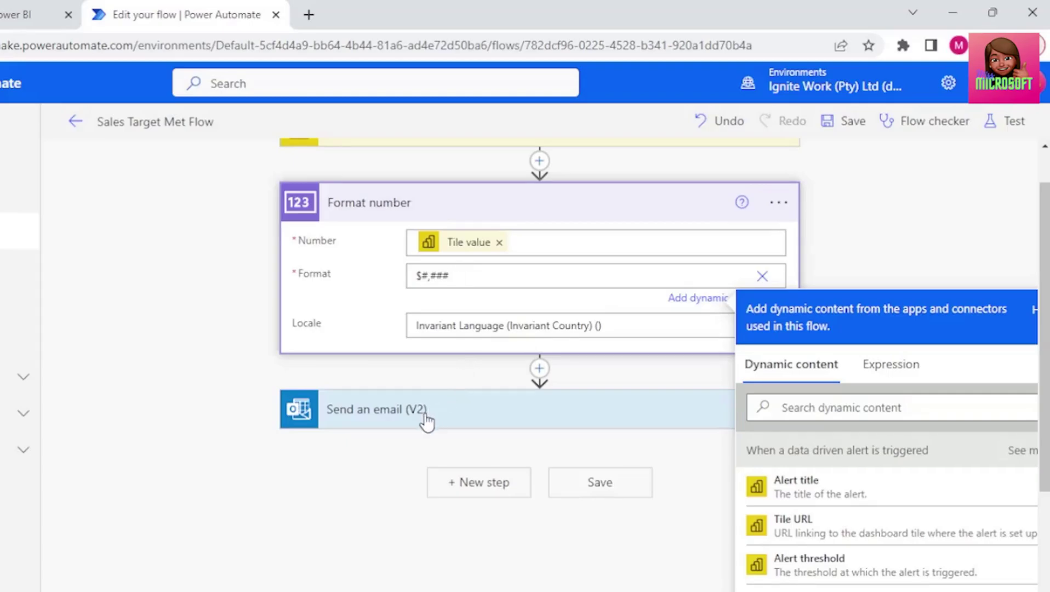
Step: Replace the Tile value token in the Send an email (V2) body with Formatted number
click(427, 423)
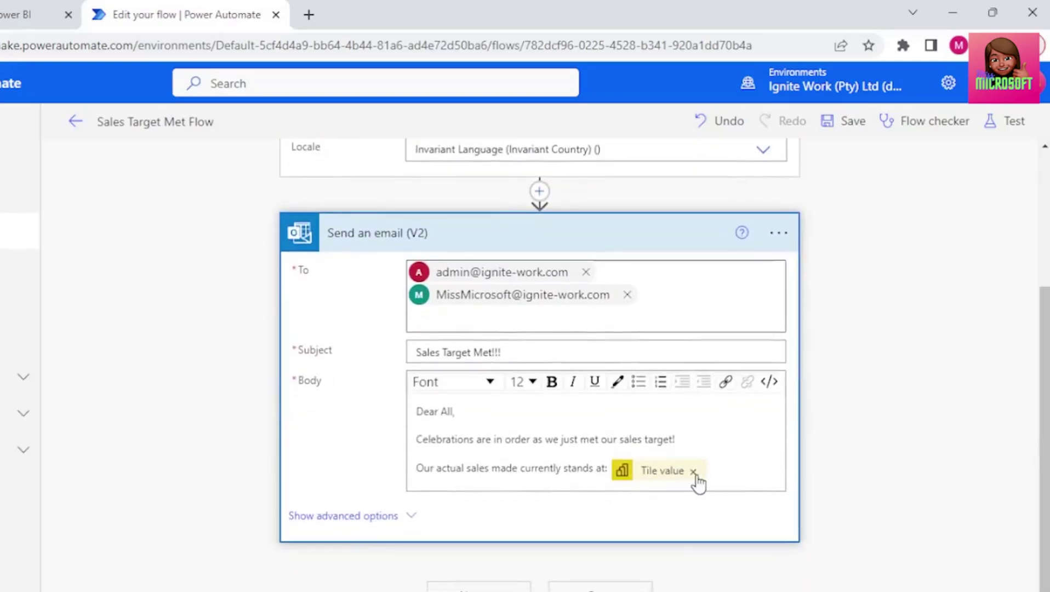
click(693, 472)
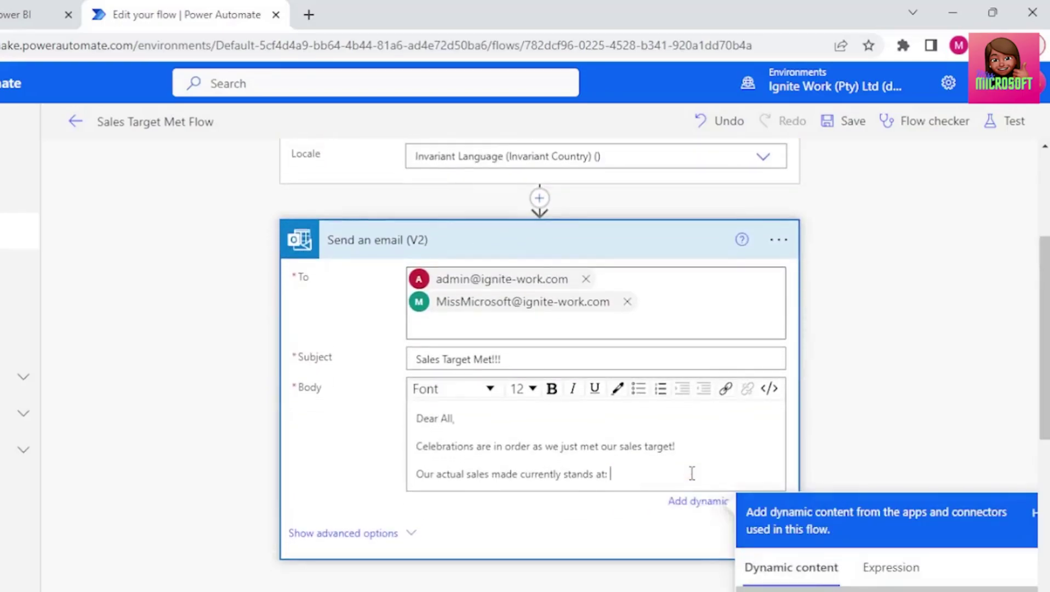
scroll(1010, 316, down, 4)
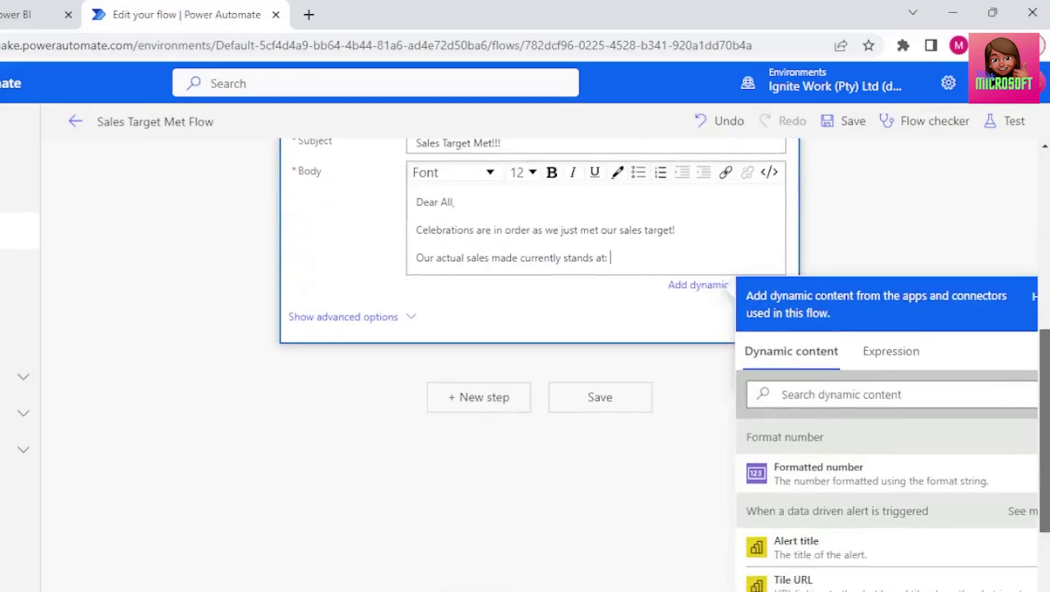
scroll(662, 365, down, 1)
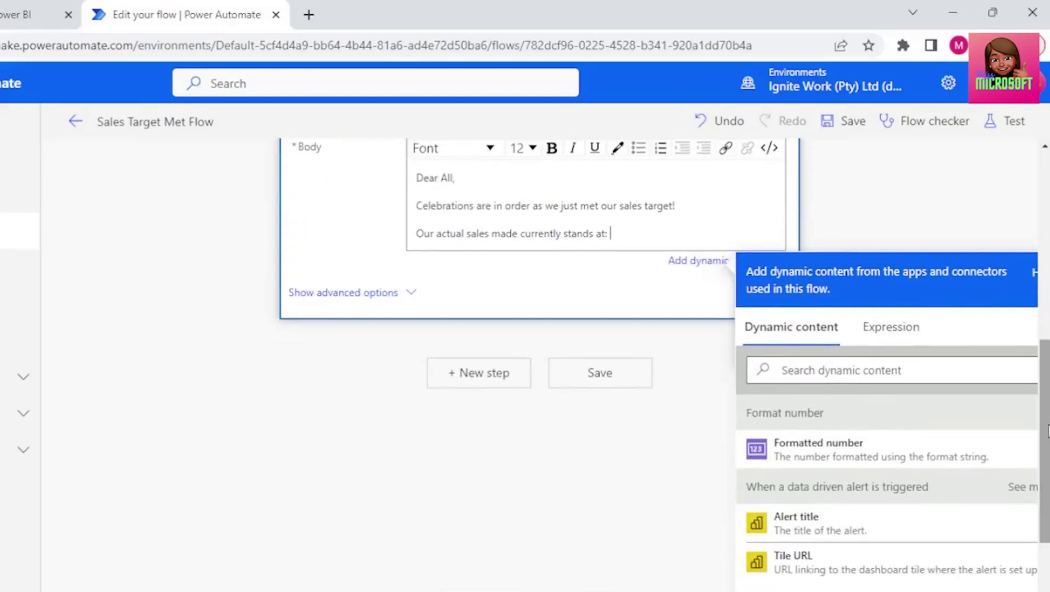
click(840, 458)
click(704, 477)
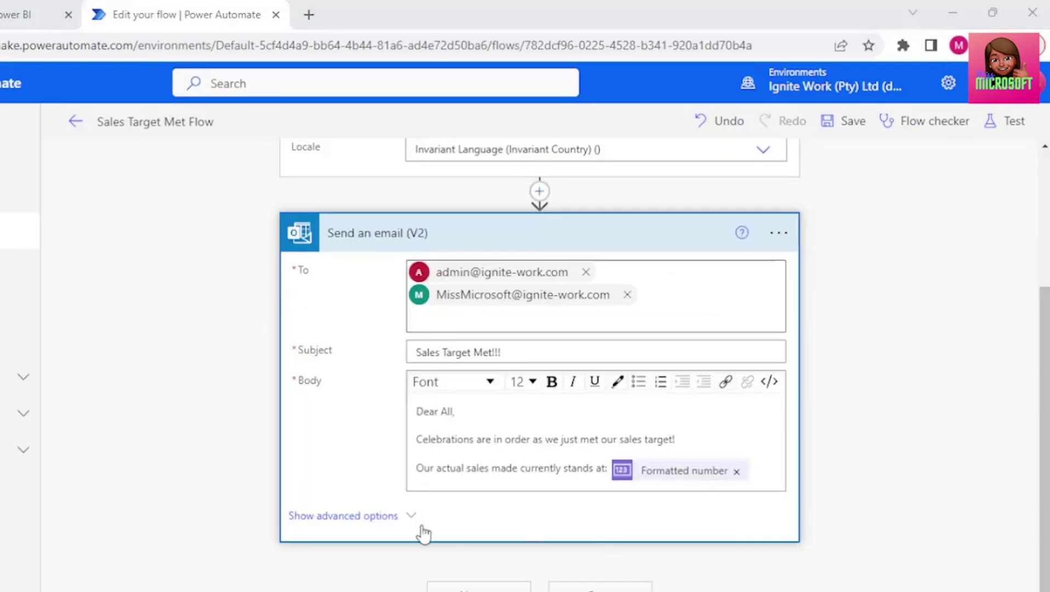
Step: Save and test the flow using the earlier Succeeded trigger run, confirming it ran successfully
click(1007, 131)
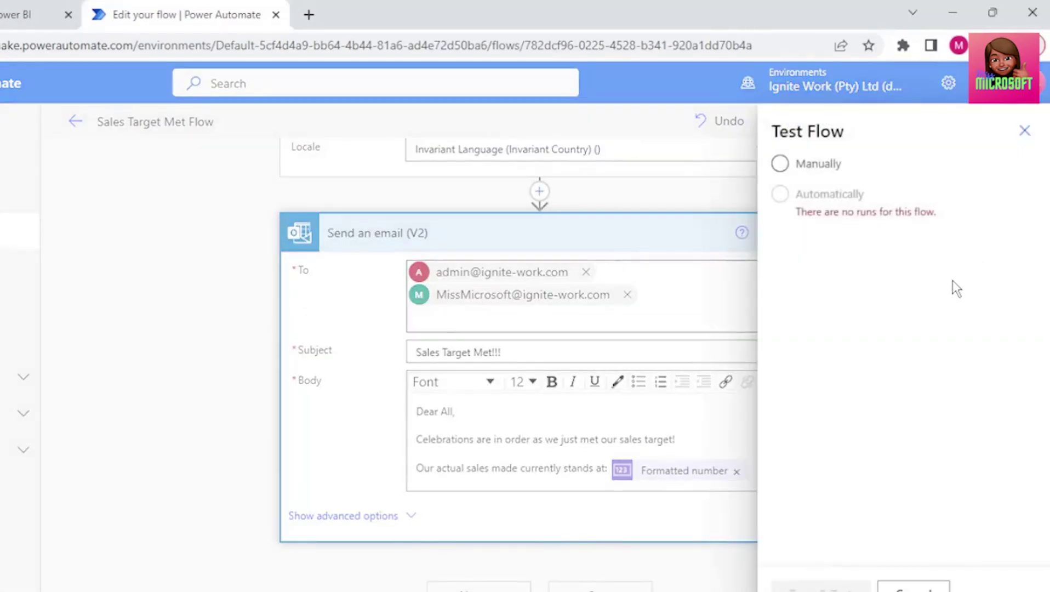
click(781, 196)
click(808, 225)
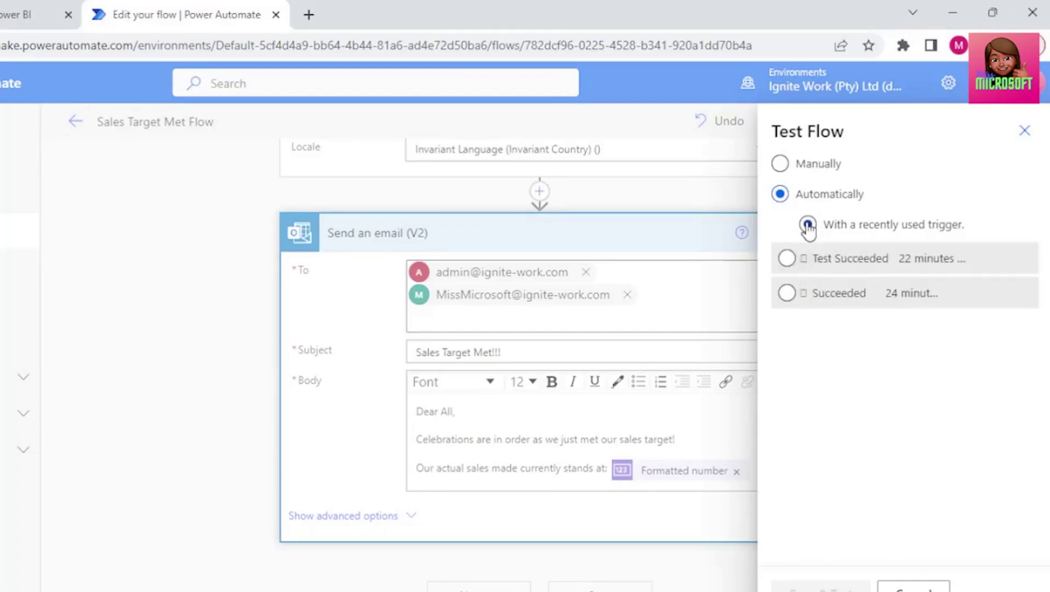
click(787, 292)
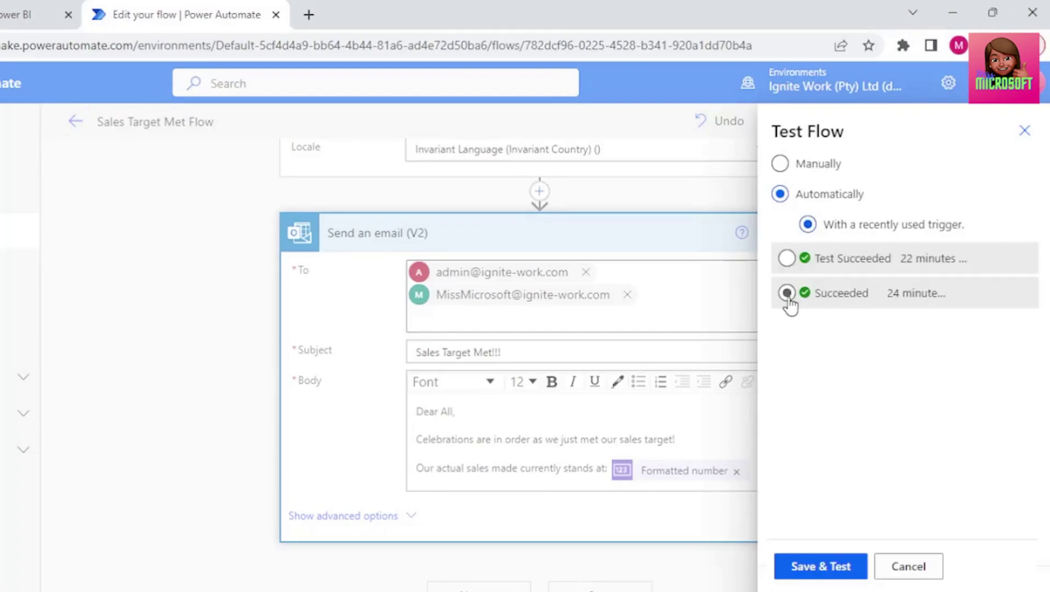
click(819, 572)
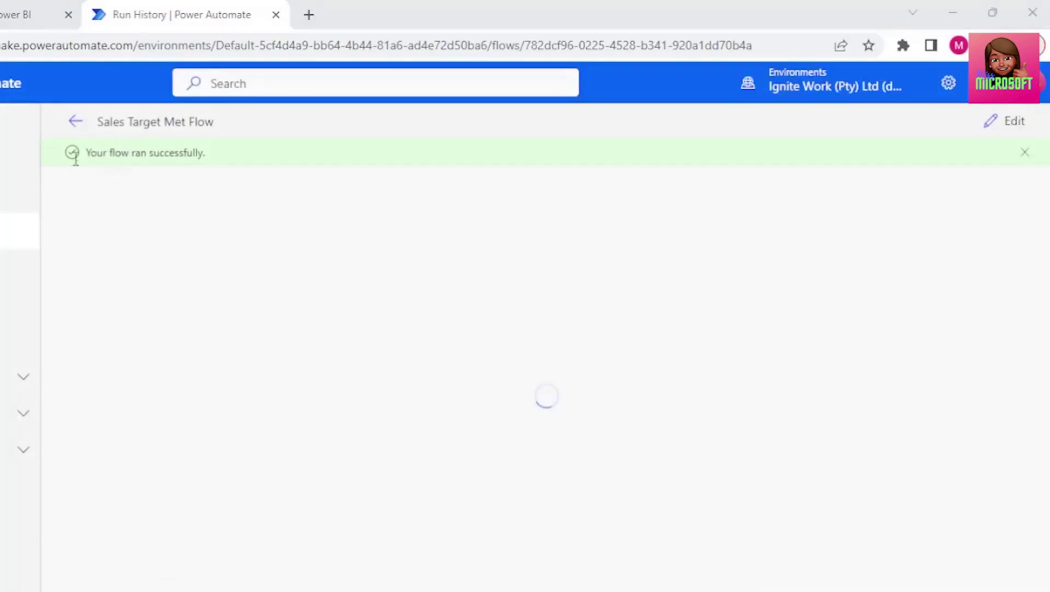
drag(90, 151, 212, 159)
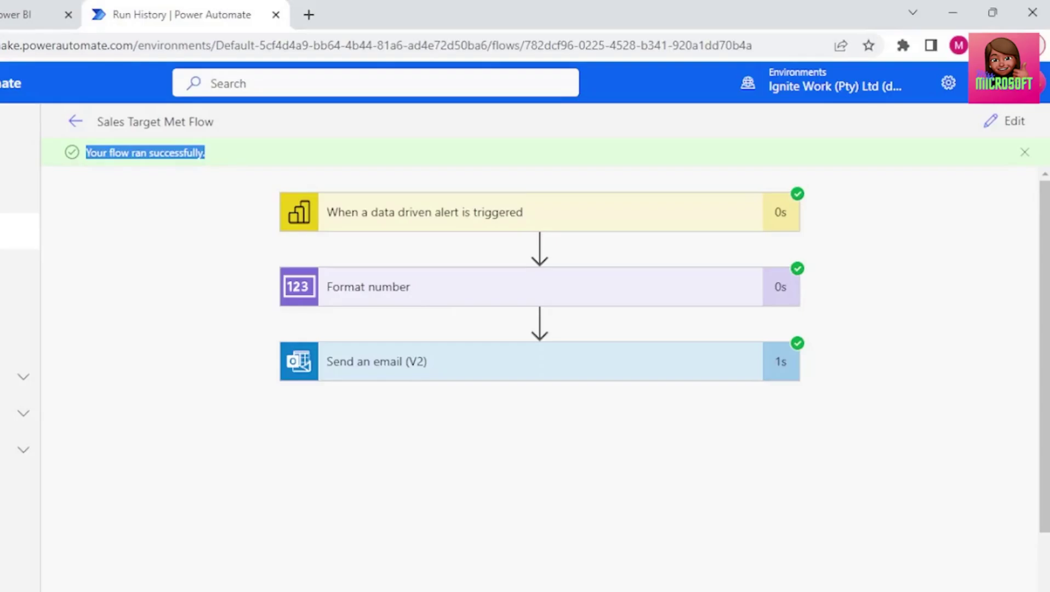
Step: In Outlook, check the newest Sales Target Met!!! email shows the amount as $2,793,633
key(alt+Tab)
click(62, 590)
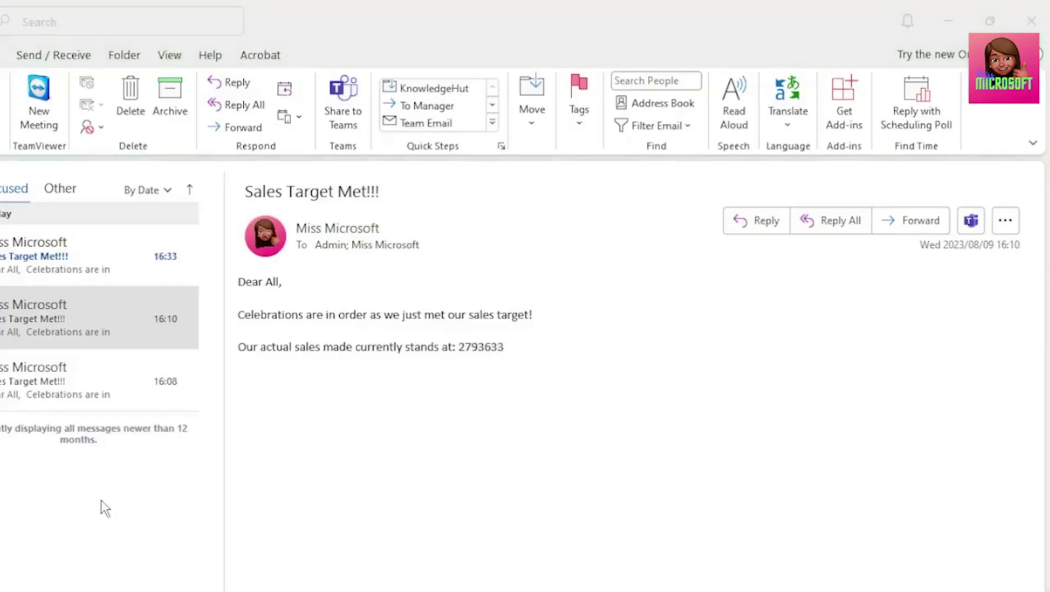
click(55, 262)
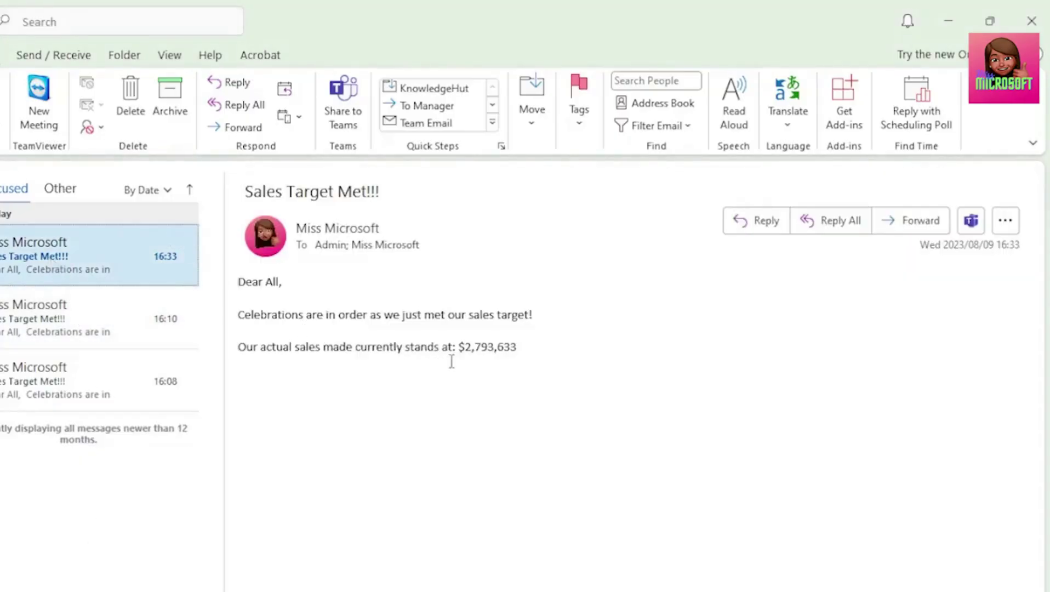
drag(453, 351, 525, 354)
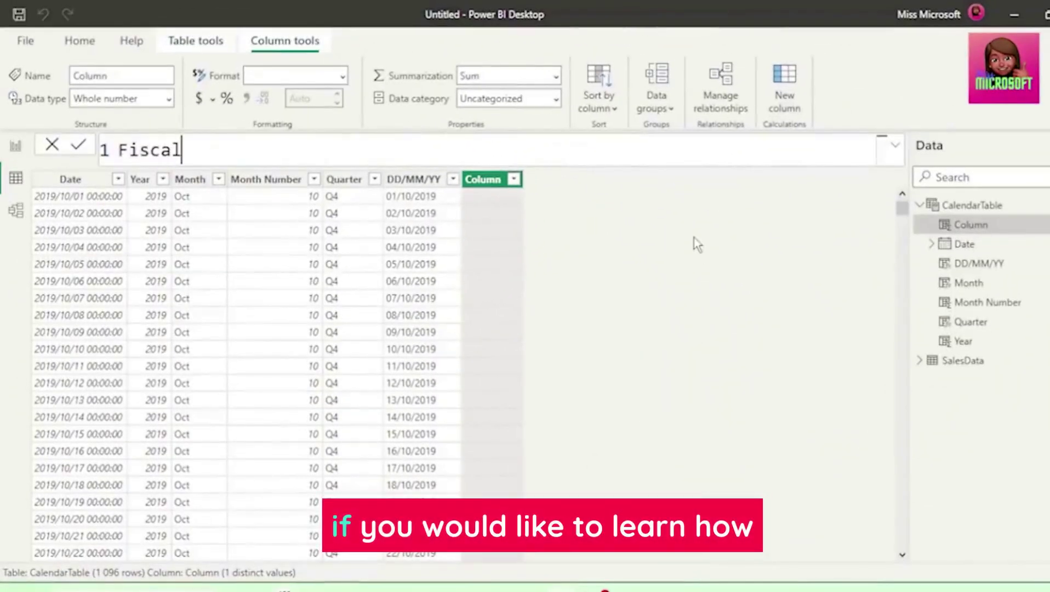
Step: Type the formula 'Fiscal Quarter = Ed' and autocomplete it to EDATE
text(Q)
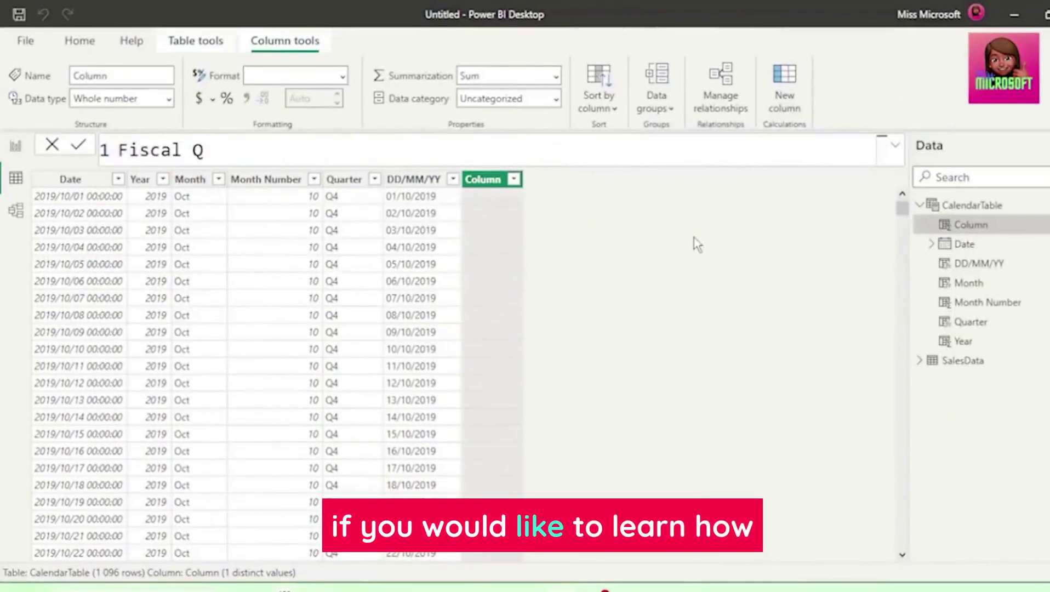
text(uarter =)
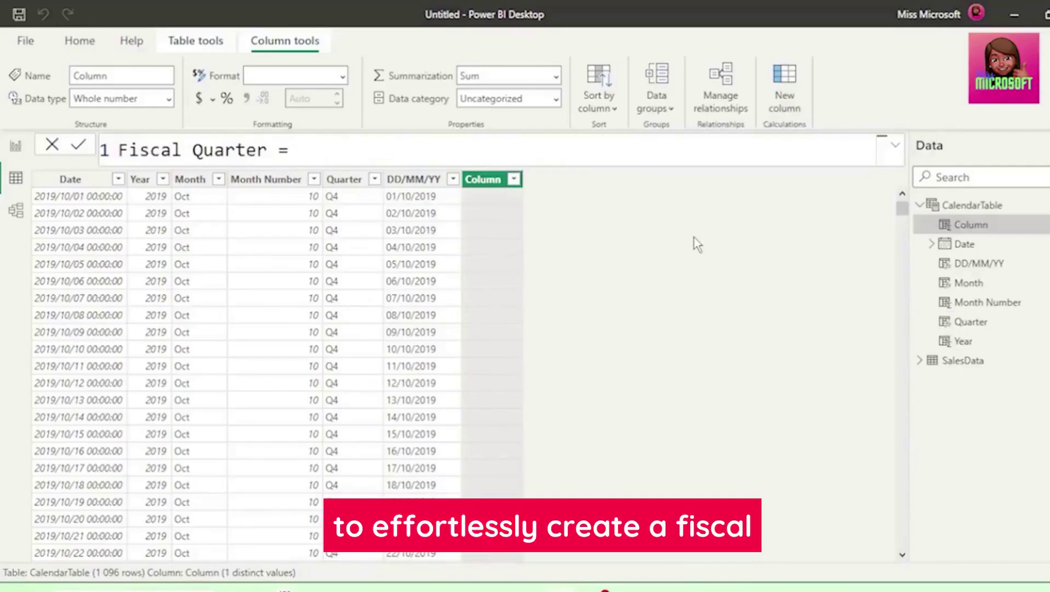
text( Ed)
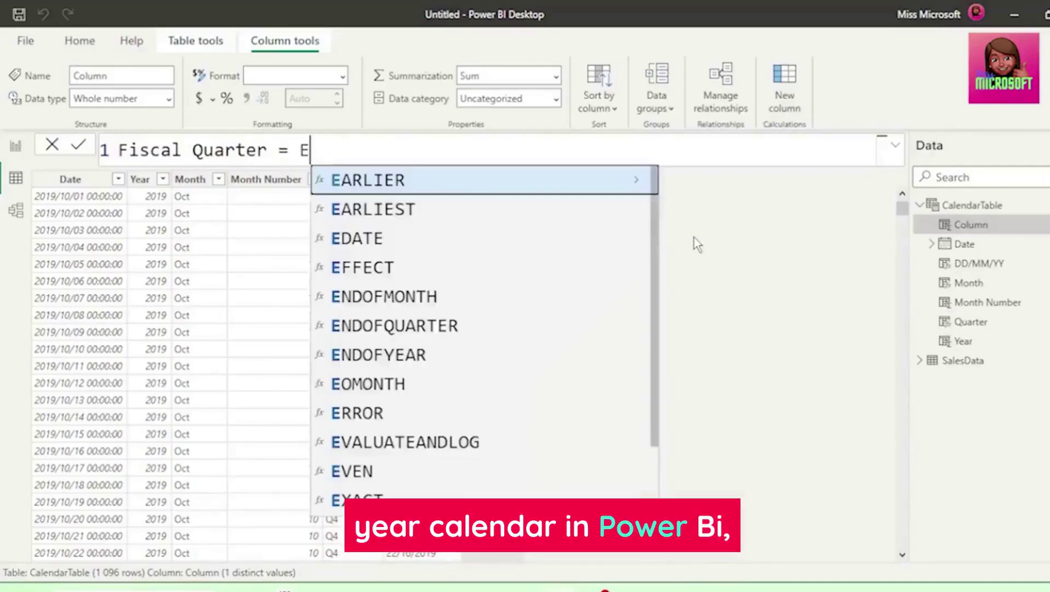
click(398, 181)
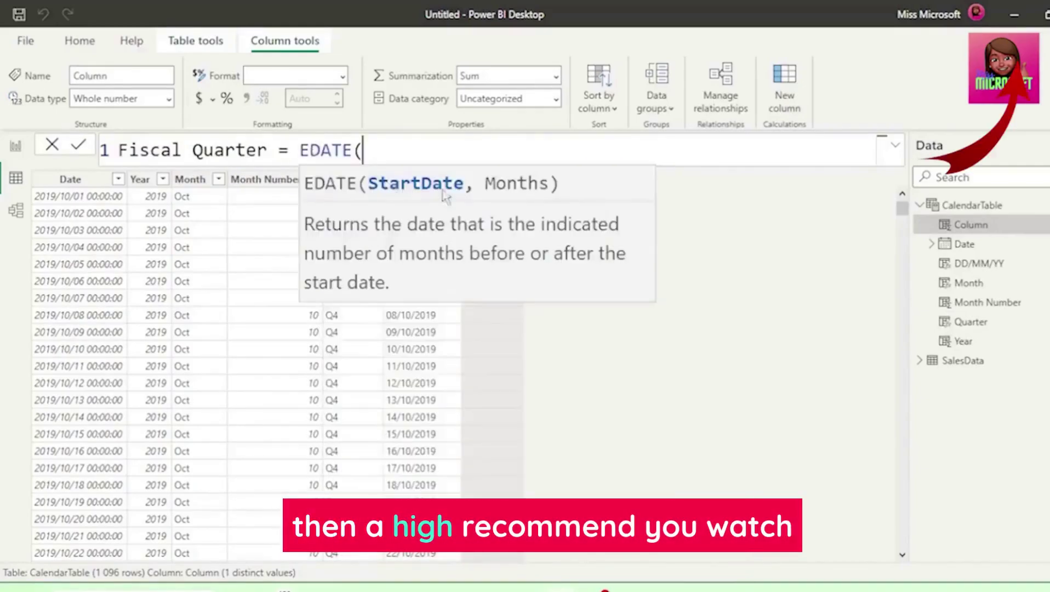